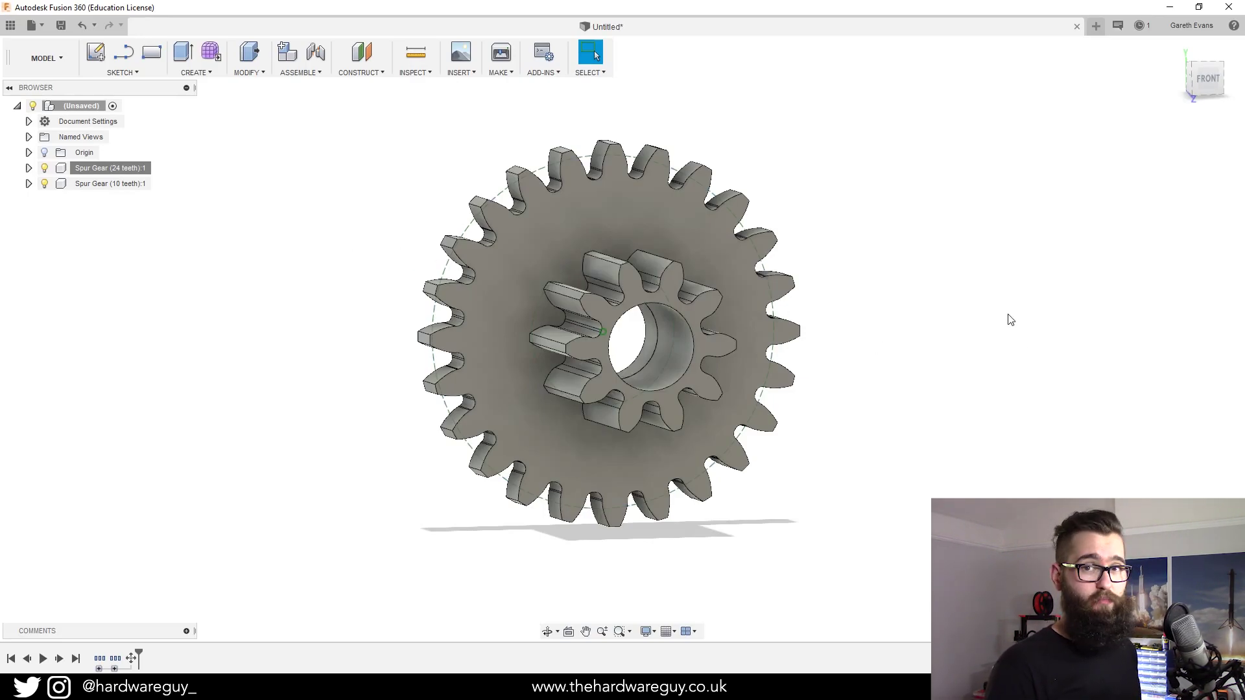
- Hide and reshow the 24-tooth and 10-tooth gears, leaving both visible
mouse_move(973, 297)
middle_mouse_down("shift")
mouse_move(930, 289)
mouse_move(997, 286)
mouse_move(970, 292)
middle_mouse_up("shift")
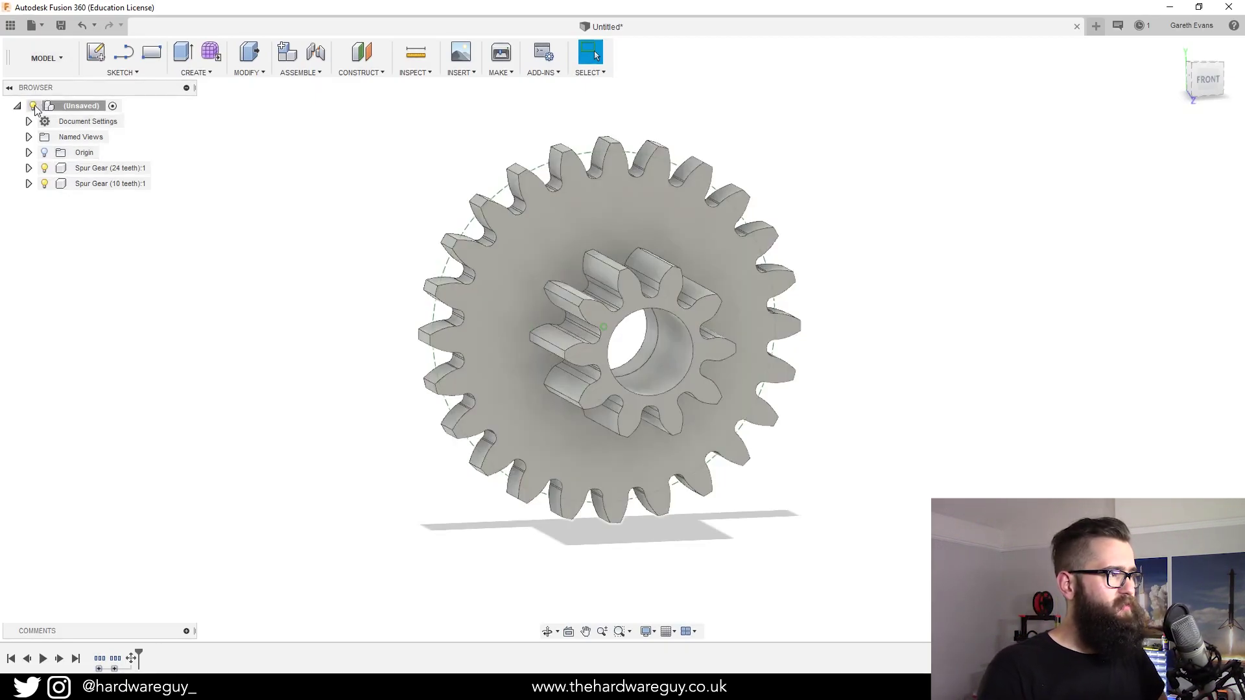
left_click(48, 169)
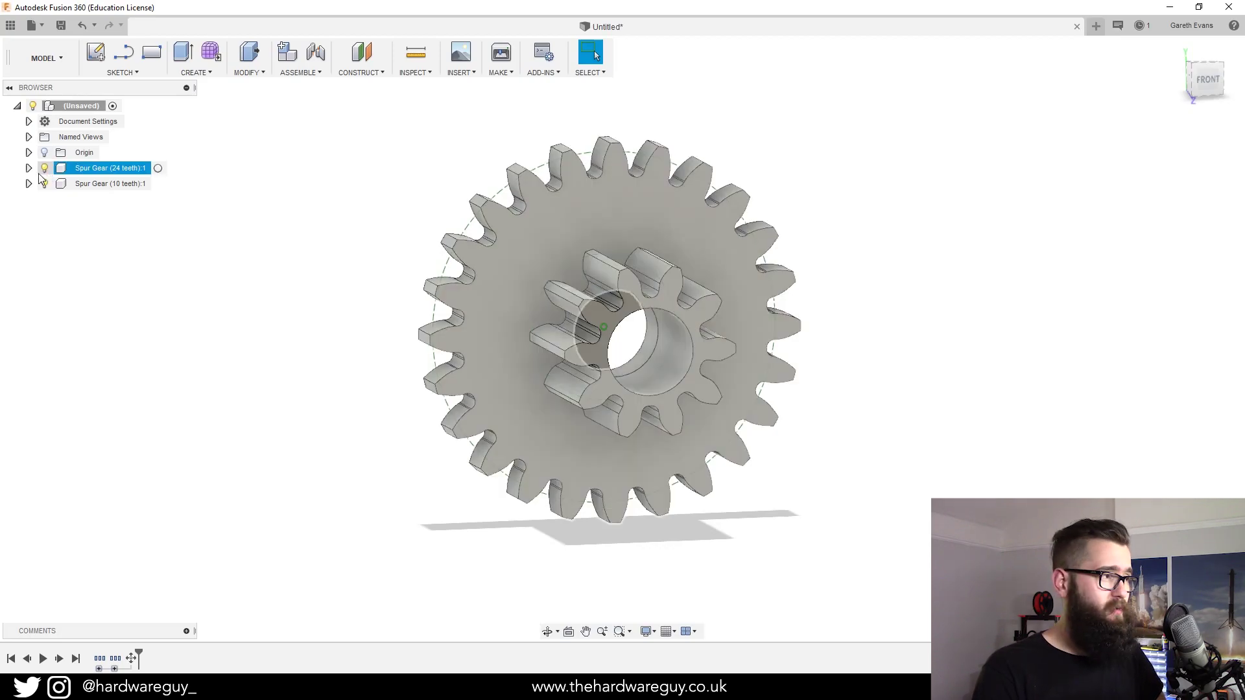
left_click(44, 170)
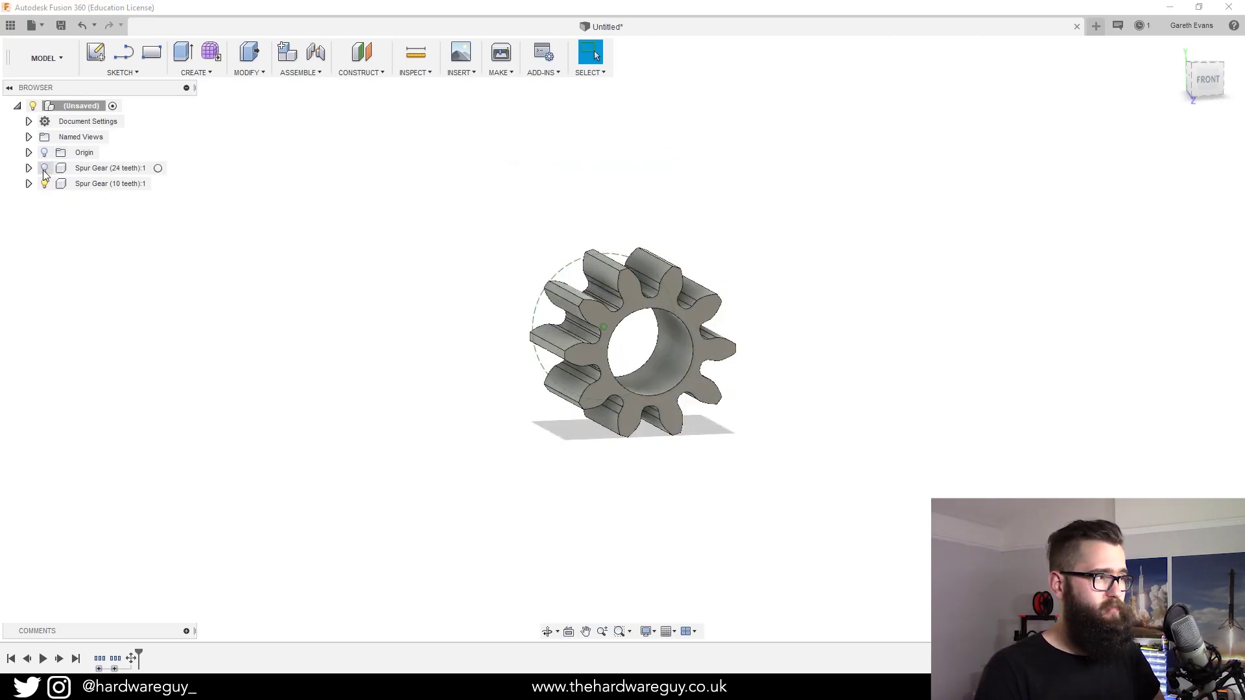
left_click(44, 169)
left_click(44, 169)
left_click(44, 169)
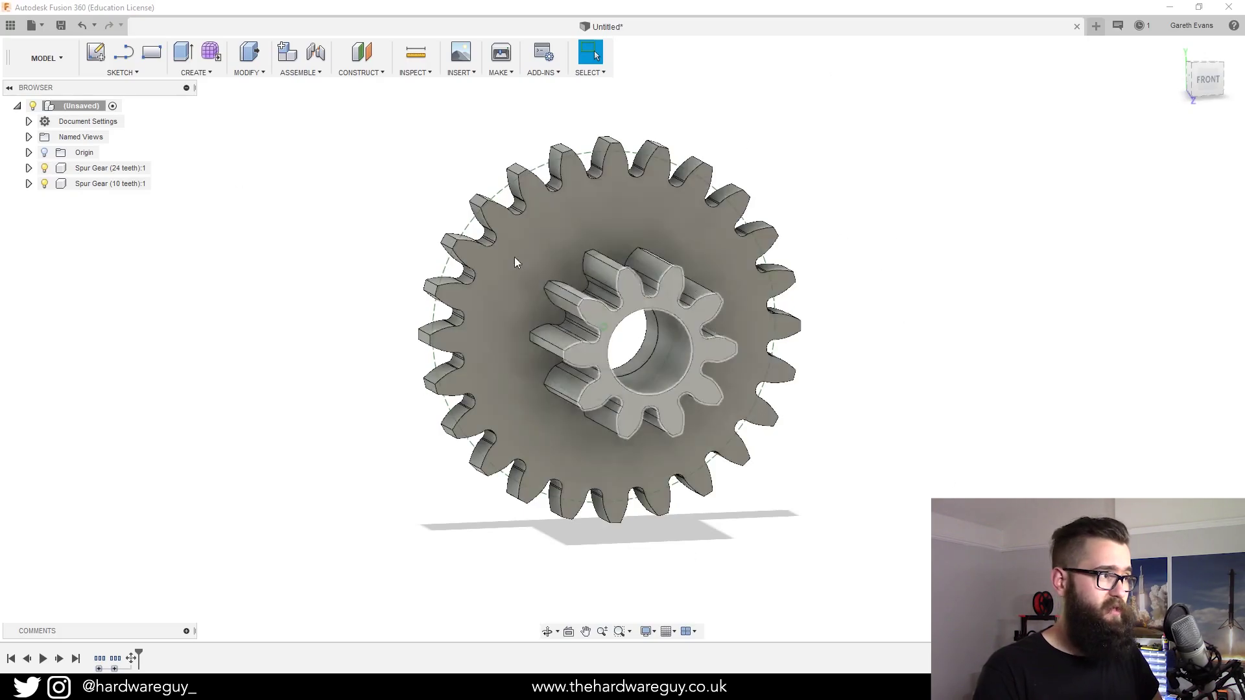
left_click(44, 184)
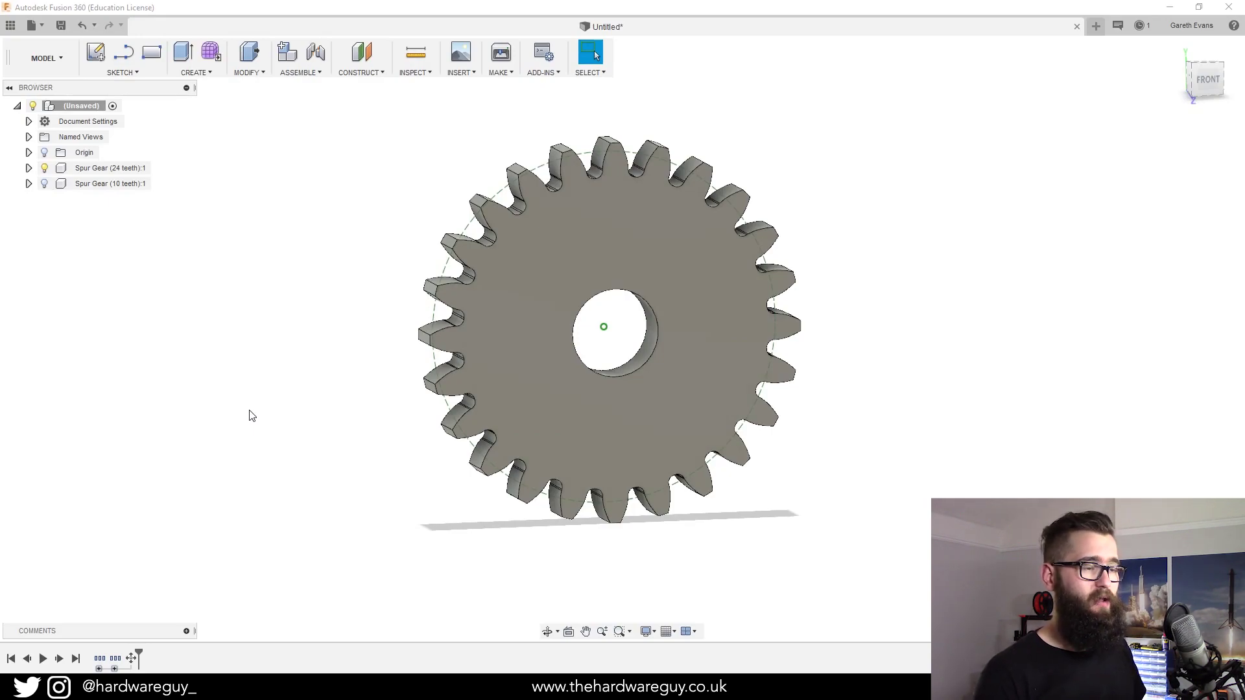
left_click(46, 185)
left_click(44, 184)
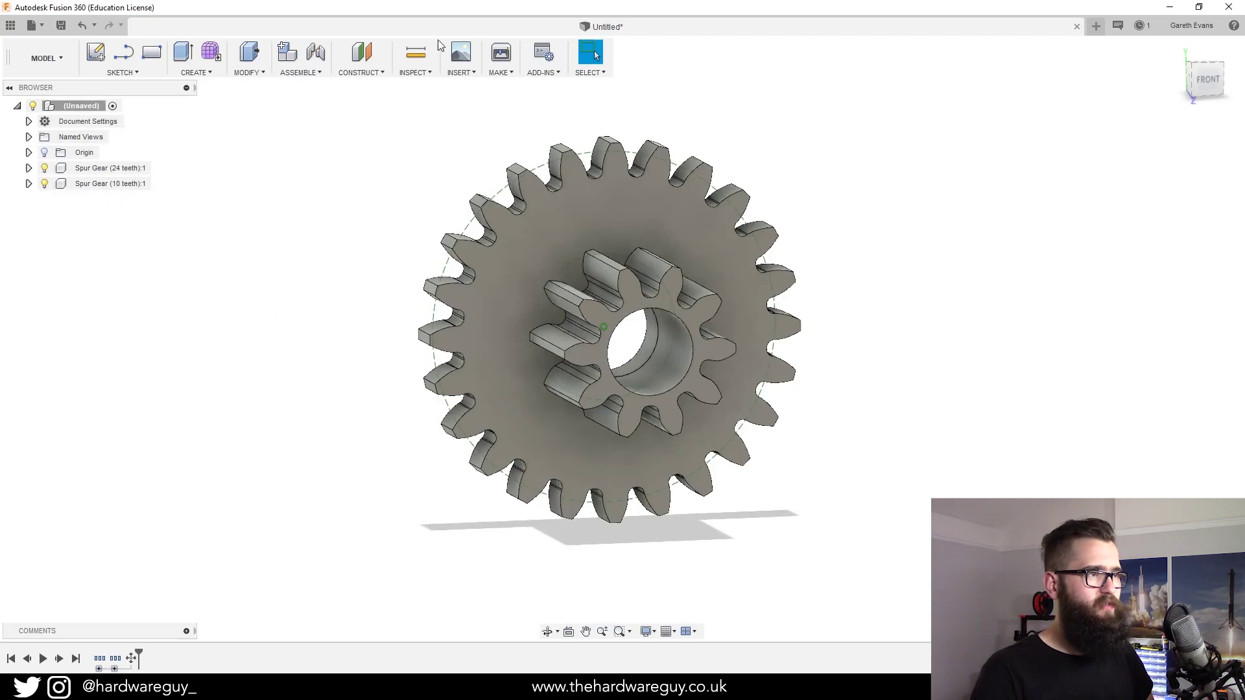
- Start MAKE > 3D Print at Medium refinement with Send to 3D Print Utility off
left_click(512, 73)
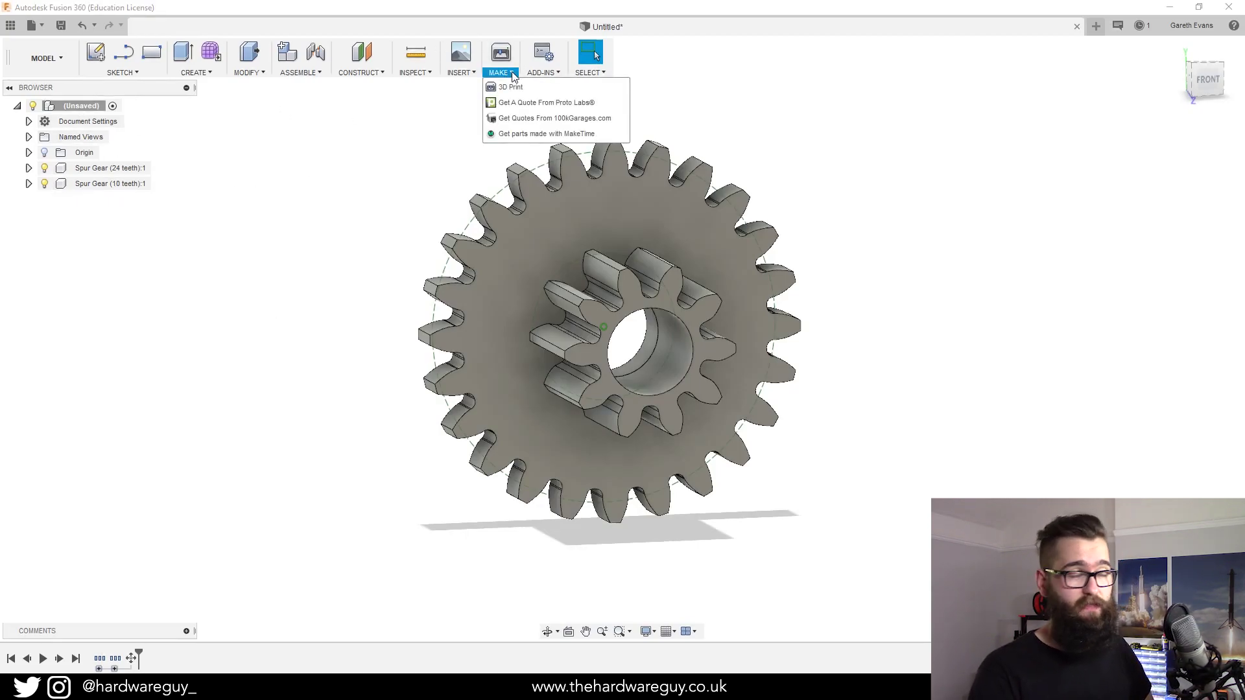
left_click(503, 94)
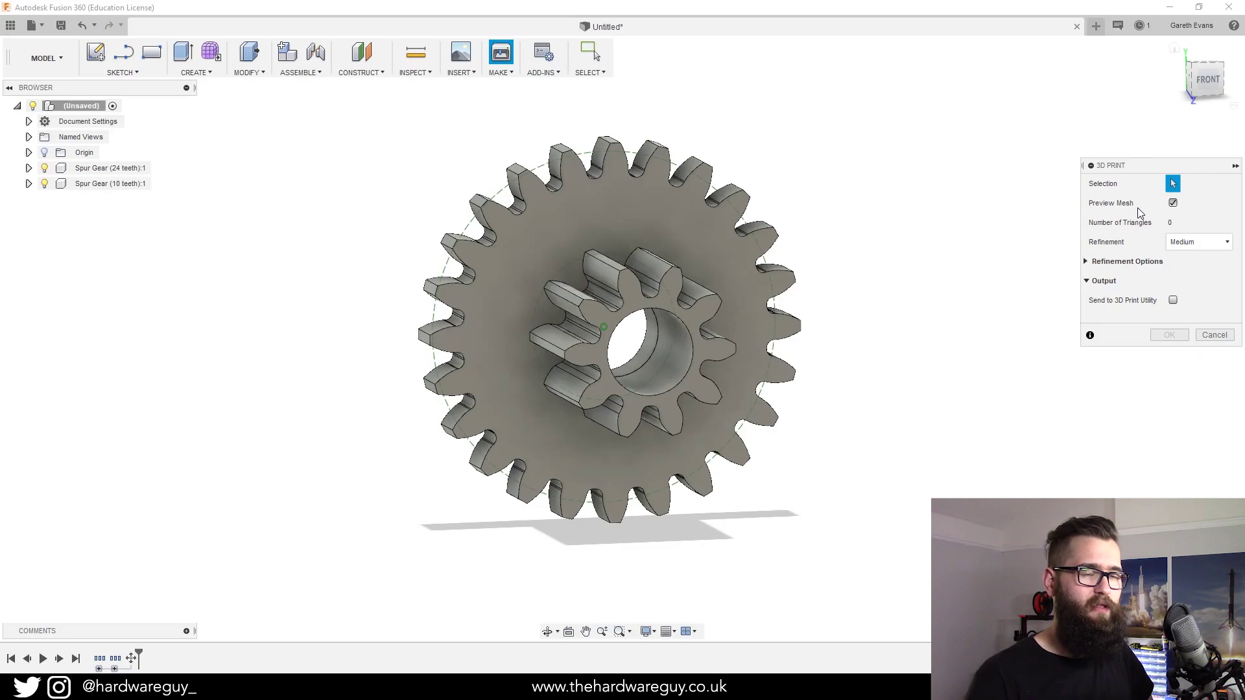
left_click(1172, 300)
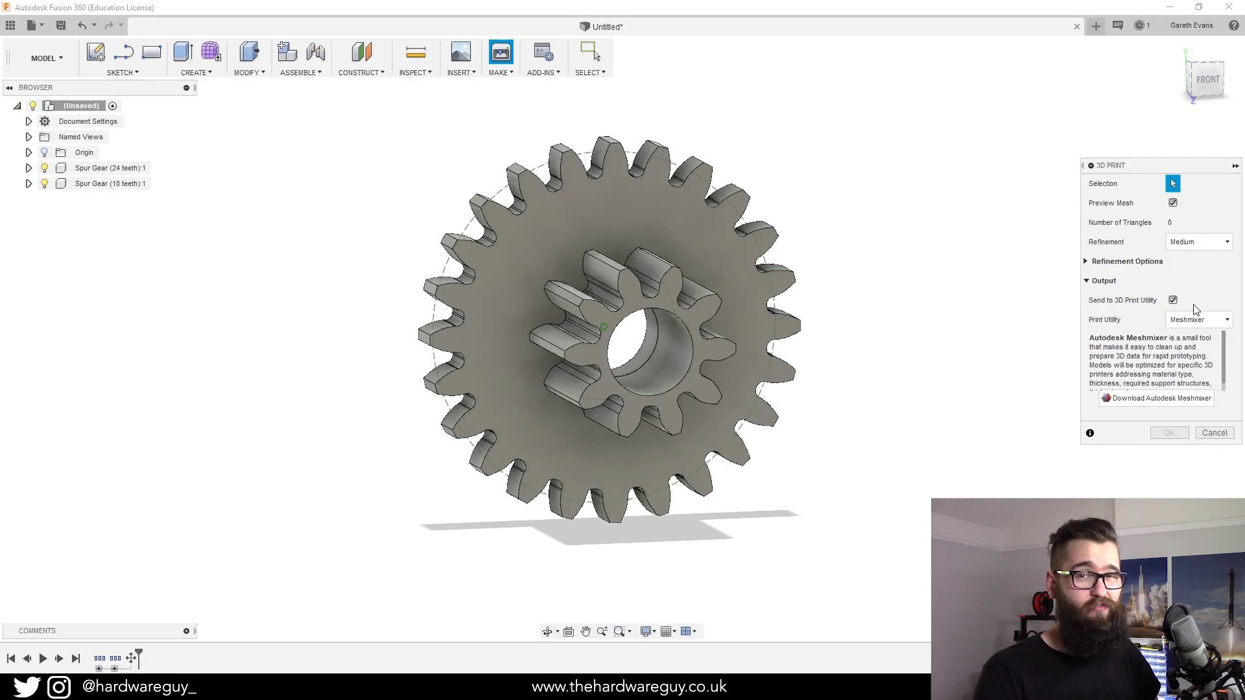
left_click(1173, 301)
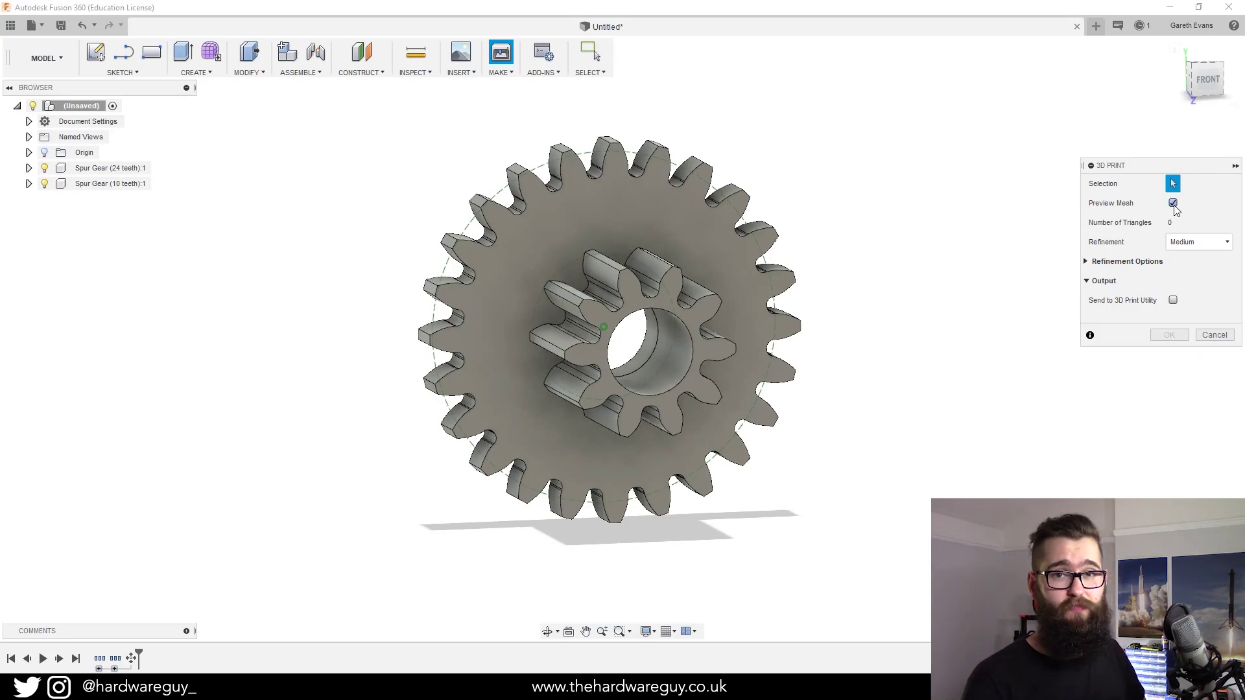
- Select the (Unsaved) root assembly and inspect its 7044-triangle mesh preview
left_click(81, 105)
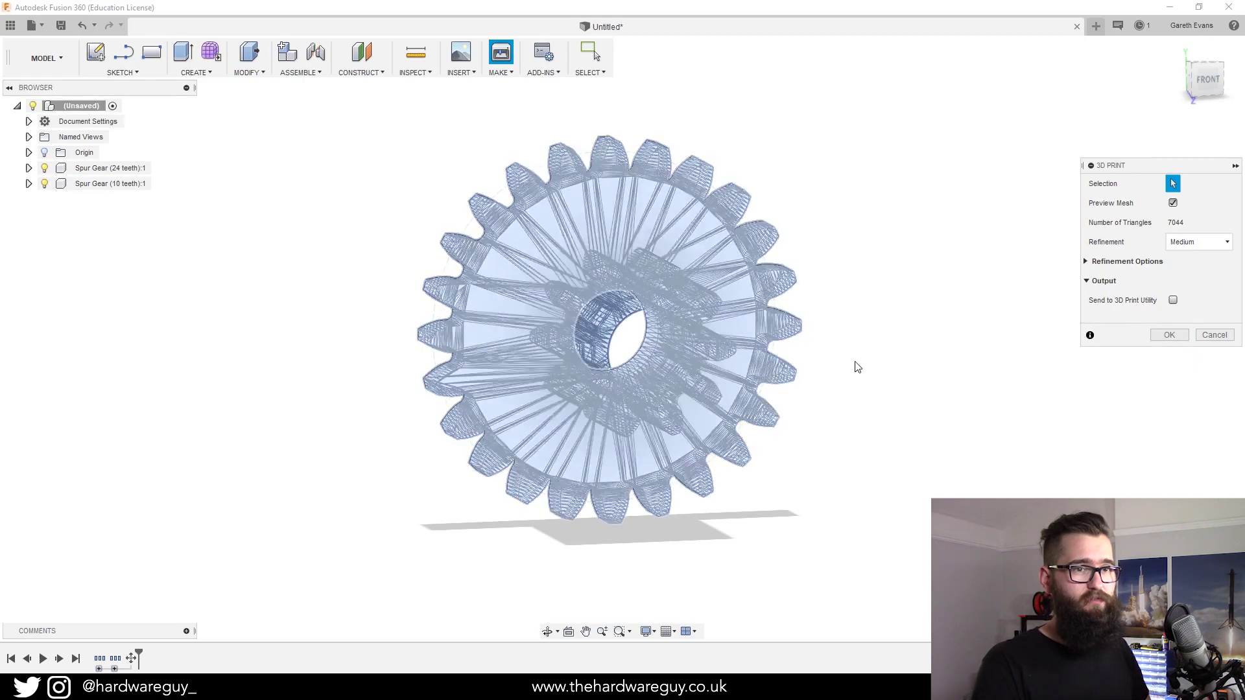
scroll(405, 295, "up", 5)
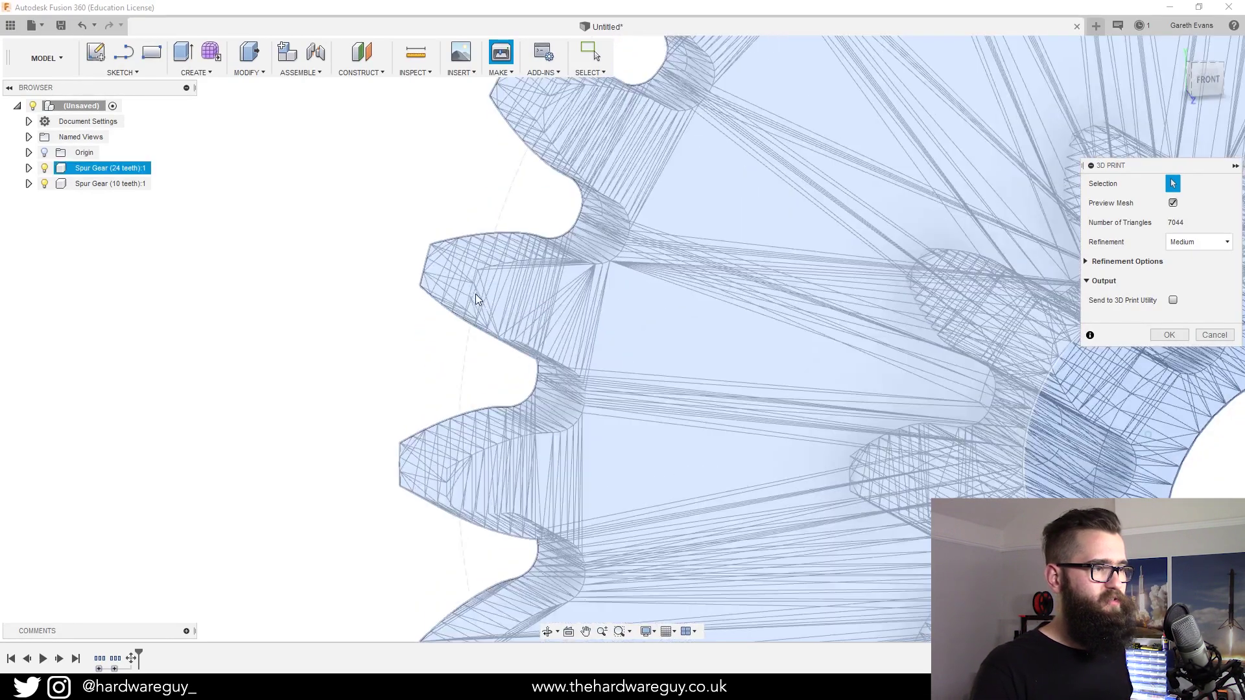
scroll(536, 313, "down", 8)
middle_click_drag(1032, 356, 931, 342, "shift")
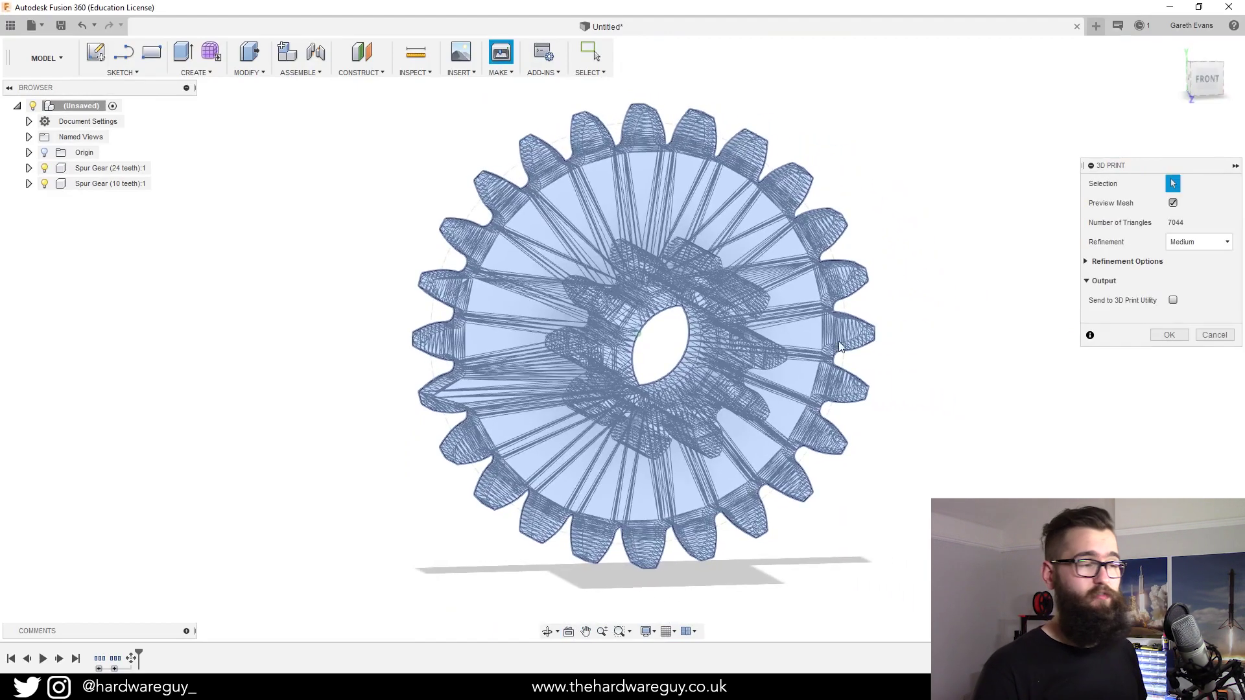
scroll(447, 295, "up", 6)
scroll(447, 296, "up", 4)
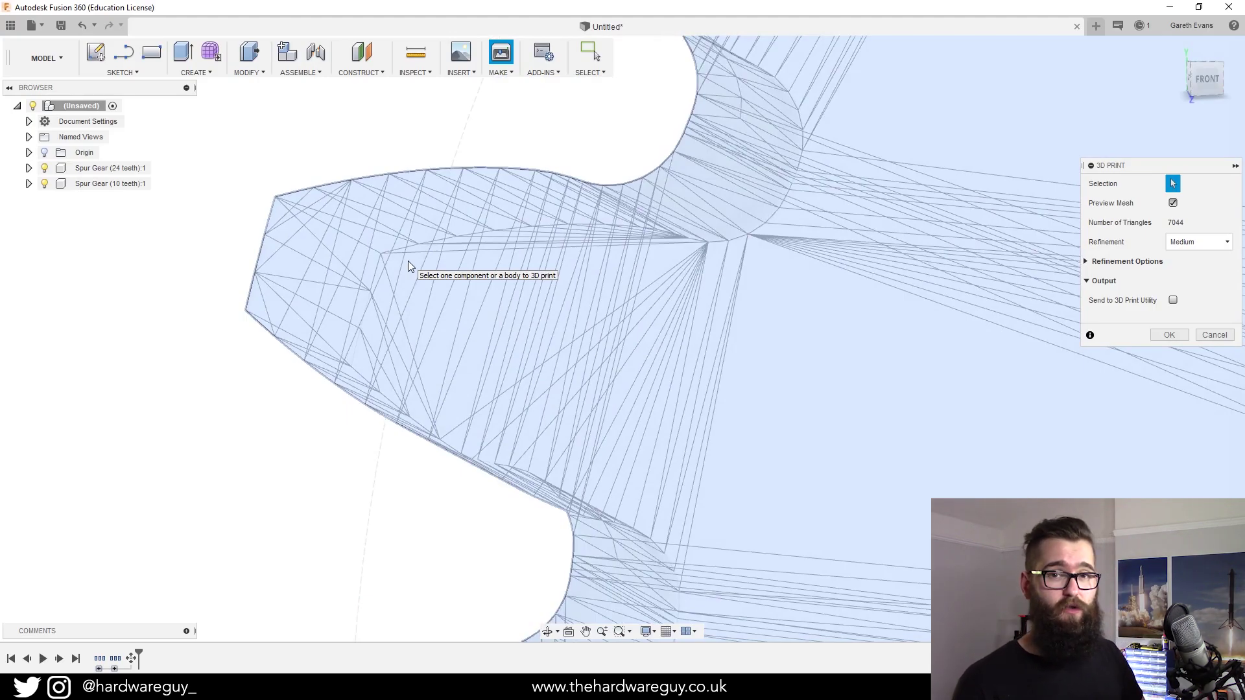
scroll(540, 341, "down", 5)
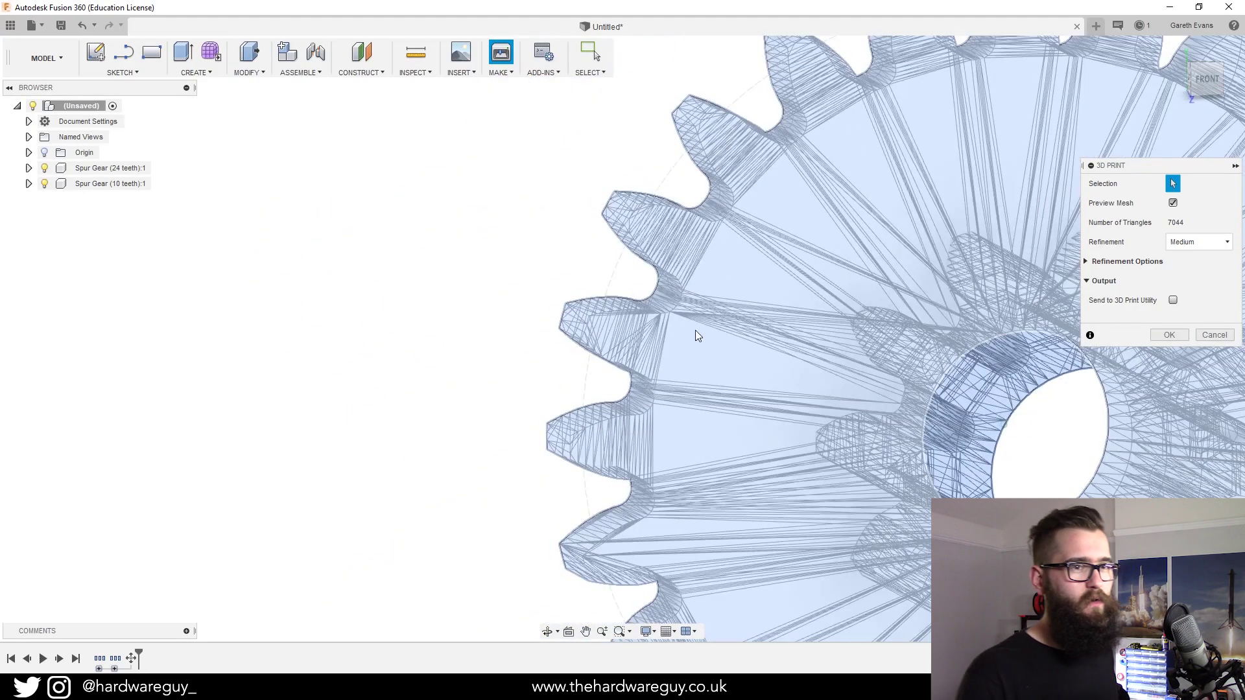
mouse_move(512, 312)
middle_mouse_down()
mouse_move(523, 280)
mouse_move(553, 258)
mouse_move(255, 214)
middle_mouse_up()
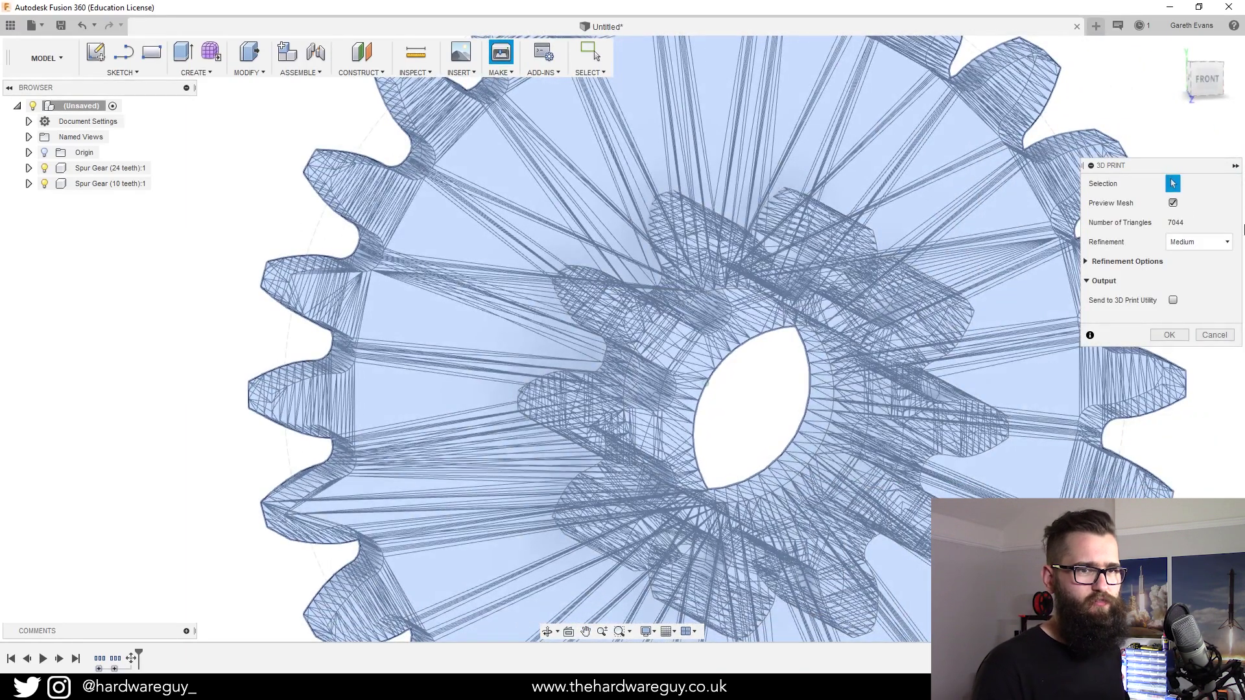
scroll(841, 401, "down", 5)
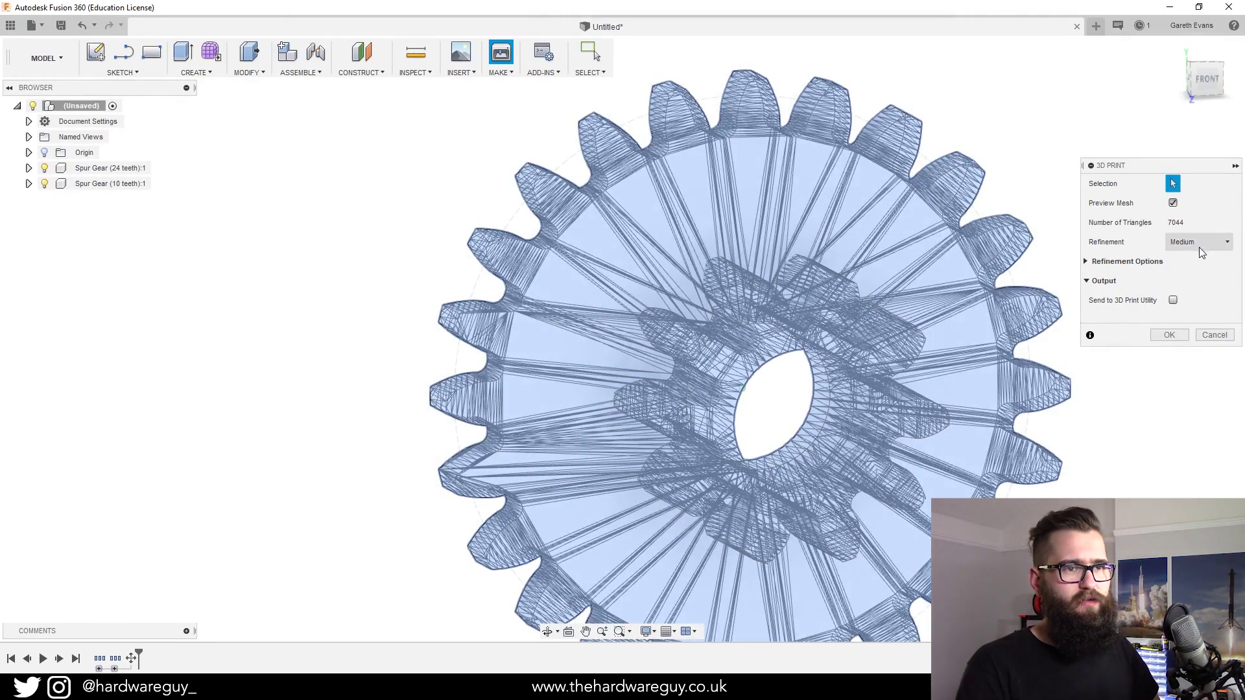
left_click(1198, 247)
left_click(1203, 264)
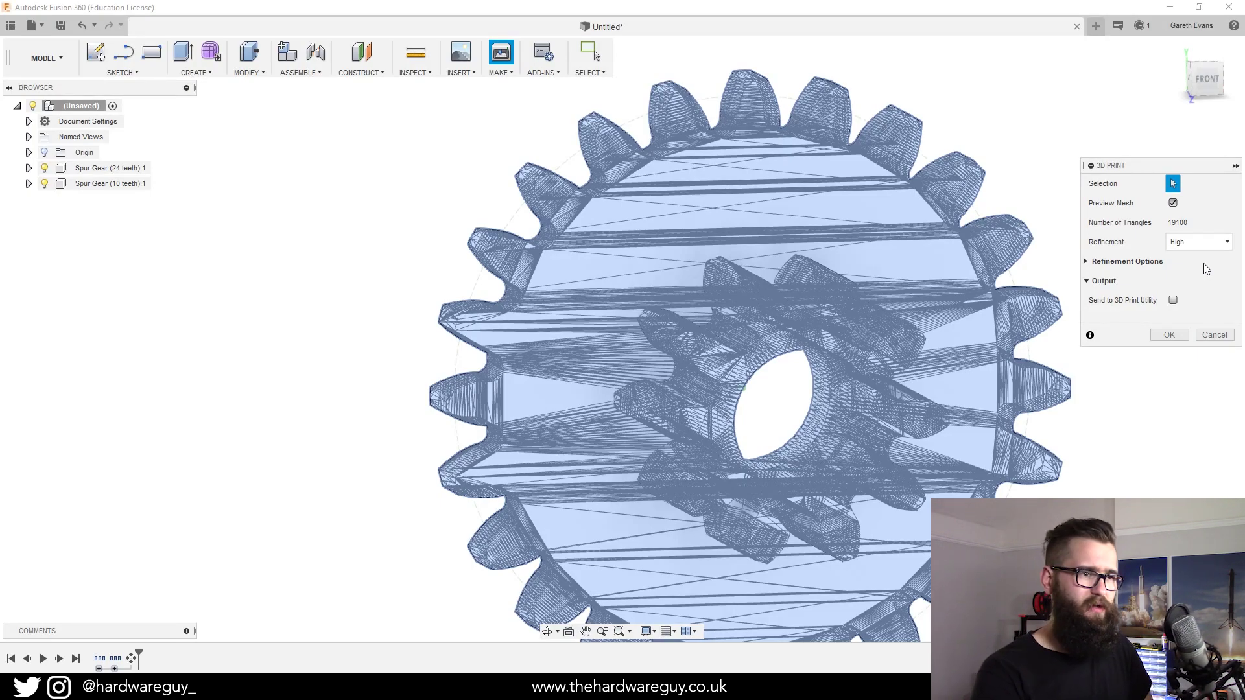
left_click(1224, 242)
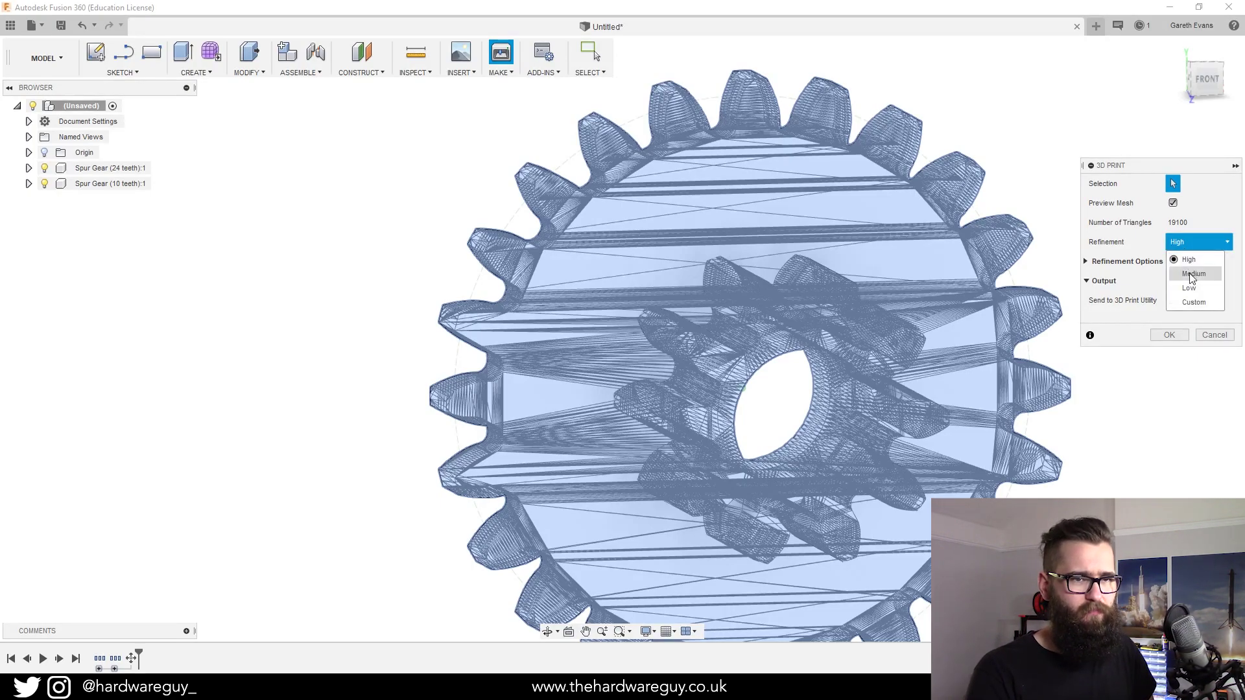
left_click(1193, 273)
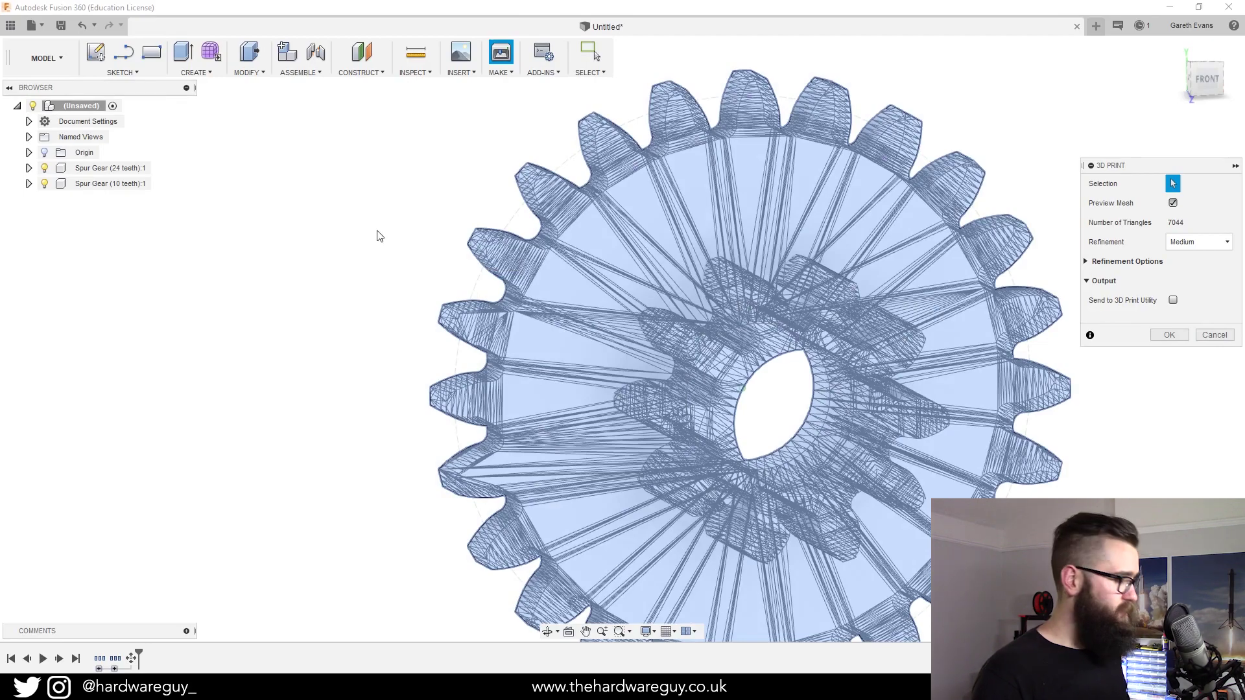
- Set Spur Gear (10 teeth):1 as the only 3D Print selection, giving 3414 triangles
middle_click_drag(398, 251, 394, 244, "shift")
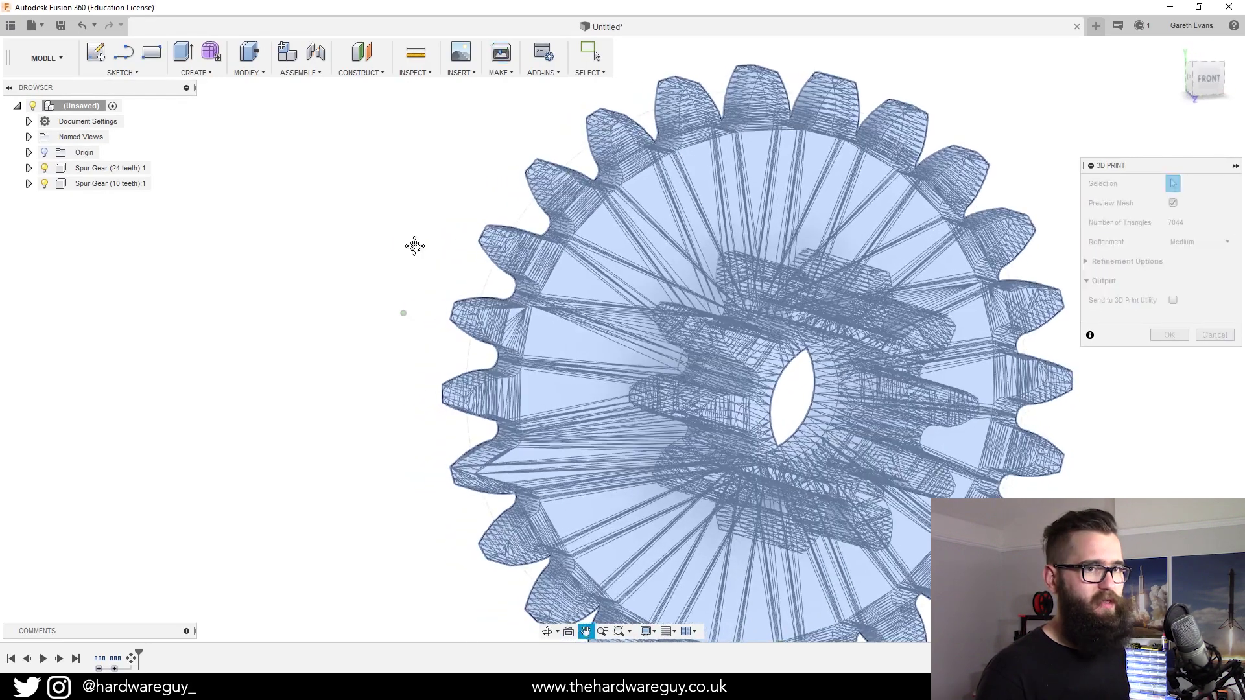
left_click_drag(414, 246, 222, 175)
scroll(249, 221, "down", 3)
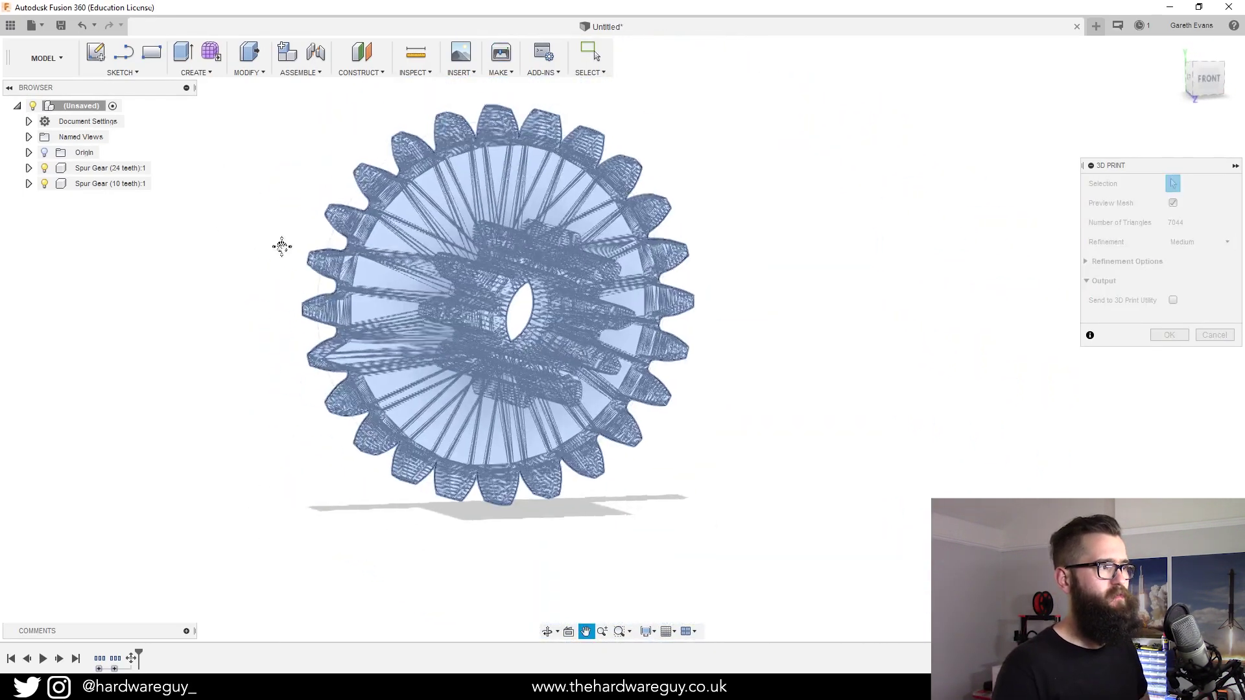
left_click_drag(281, 246, 375, 269)
key("Escape")
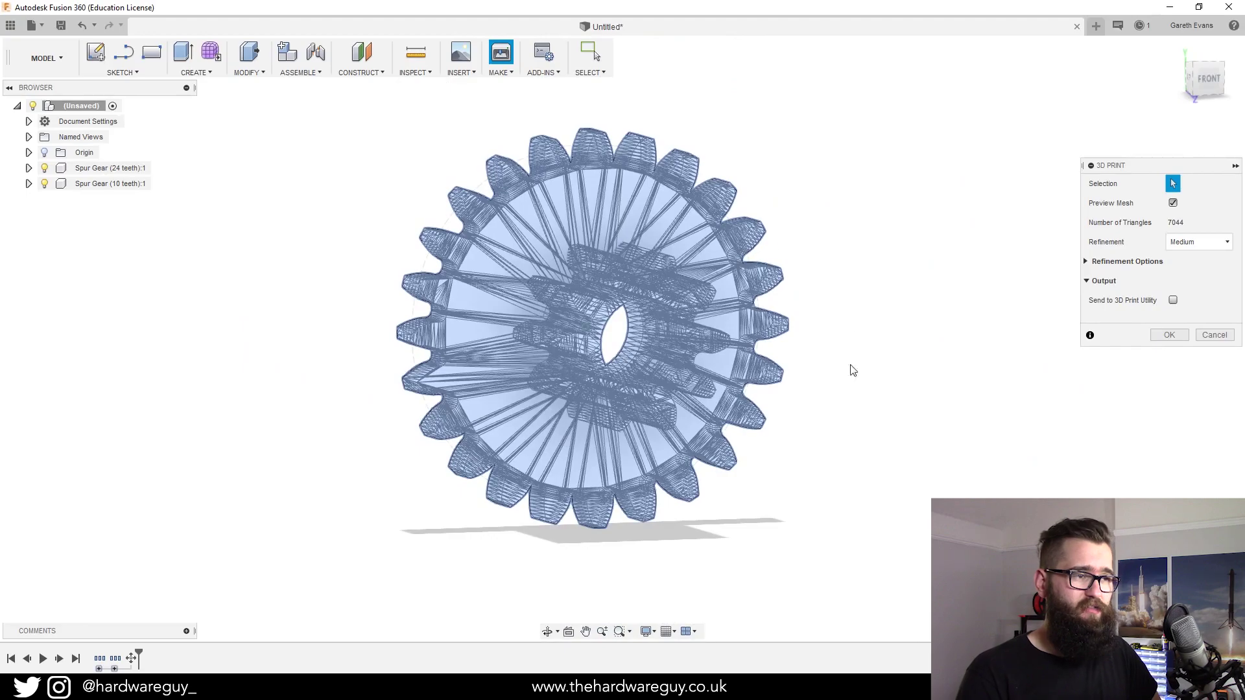
left_click(86, 184)
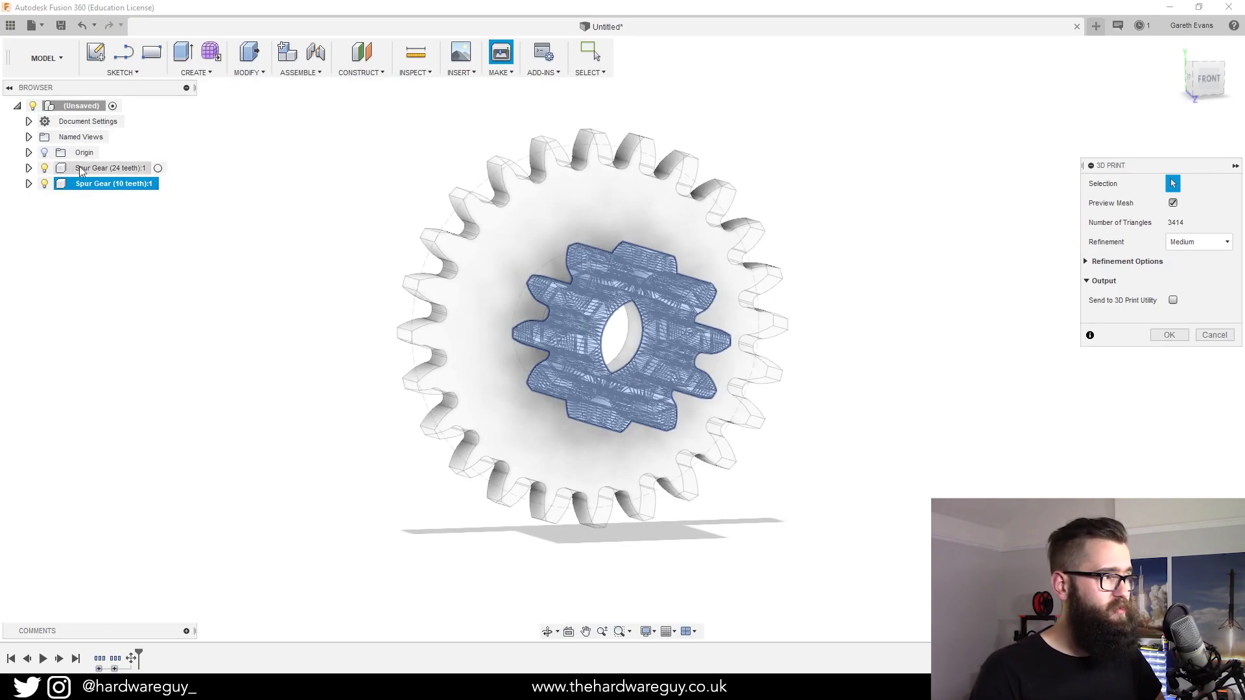
- Switch the preview between gears, then hide and reshow the 10-tooth gear so both mesh (7044 triangles)
left_click(109, 168)
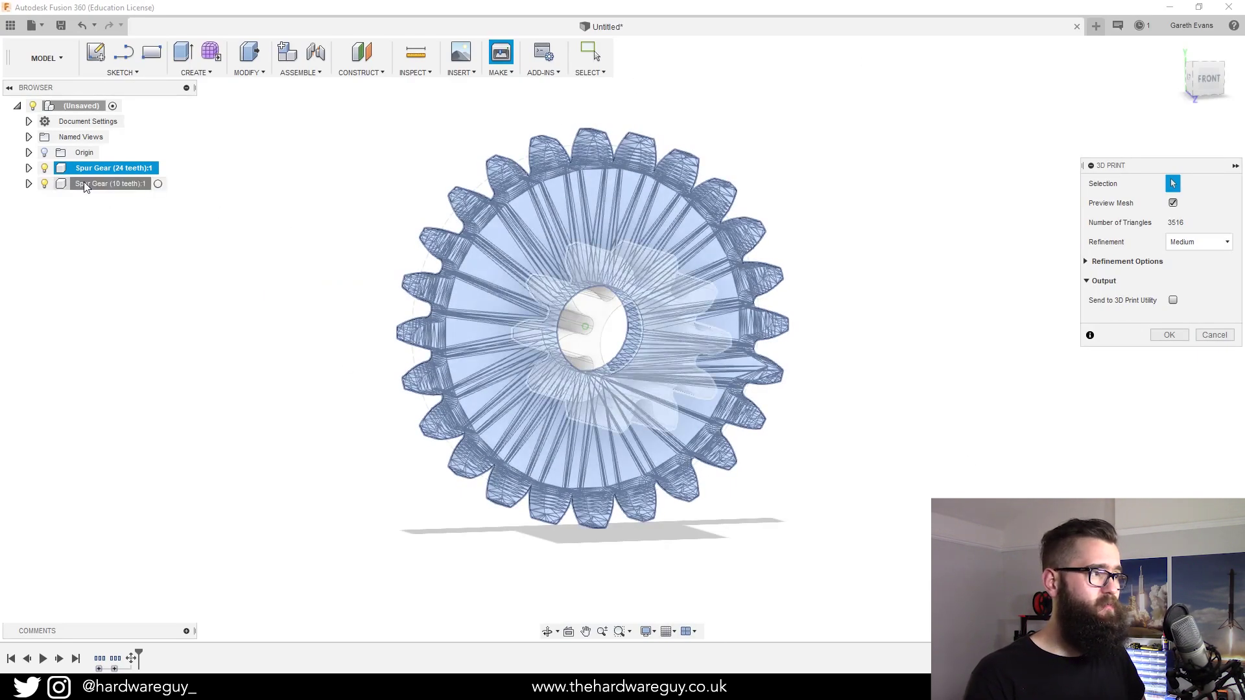
left_click(84, 185)
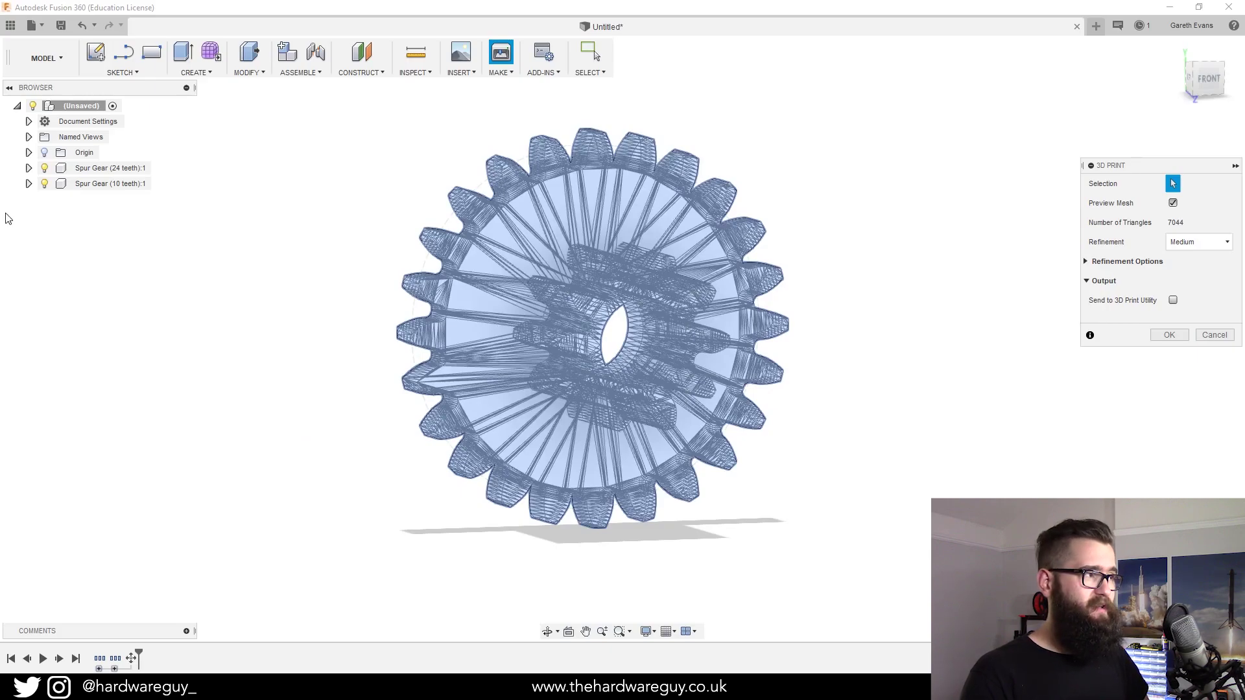
left_click(49, 184)
left_click(45, 184)
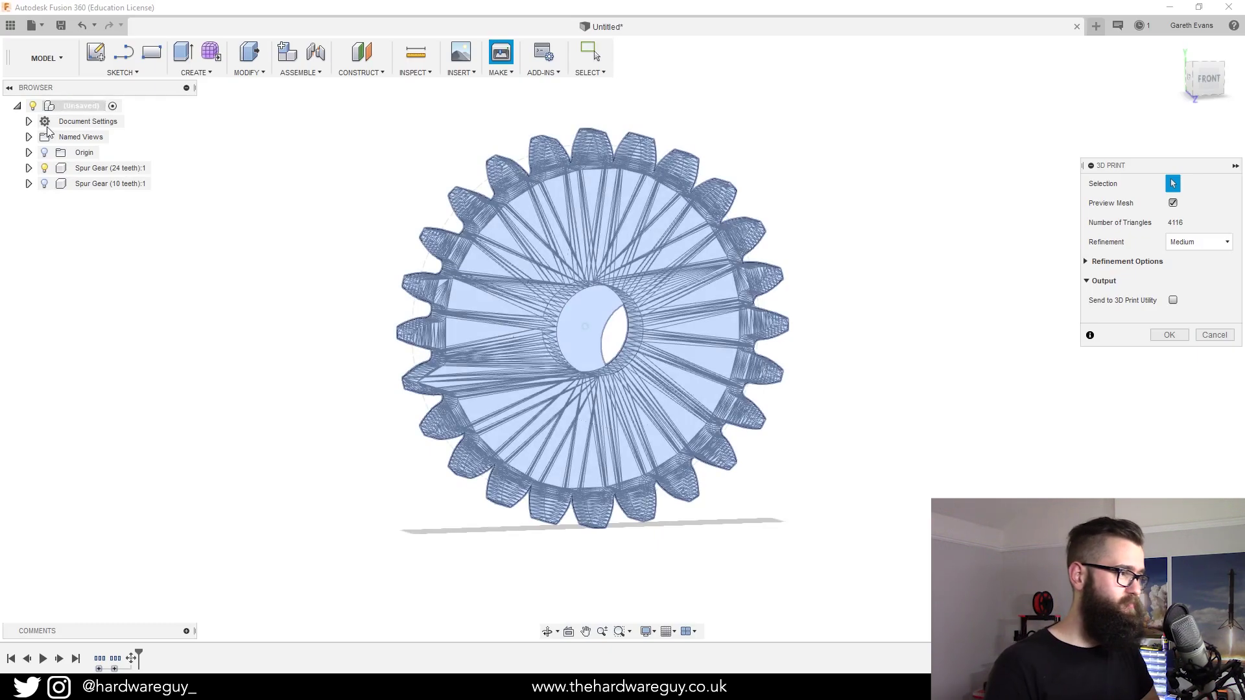
left_click(49, 187)
left_click(45, 186)
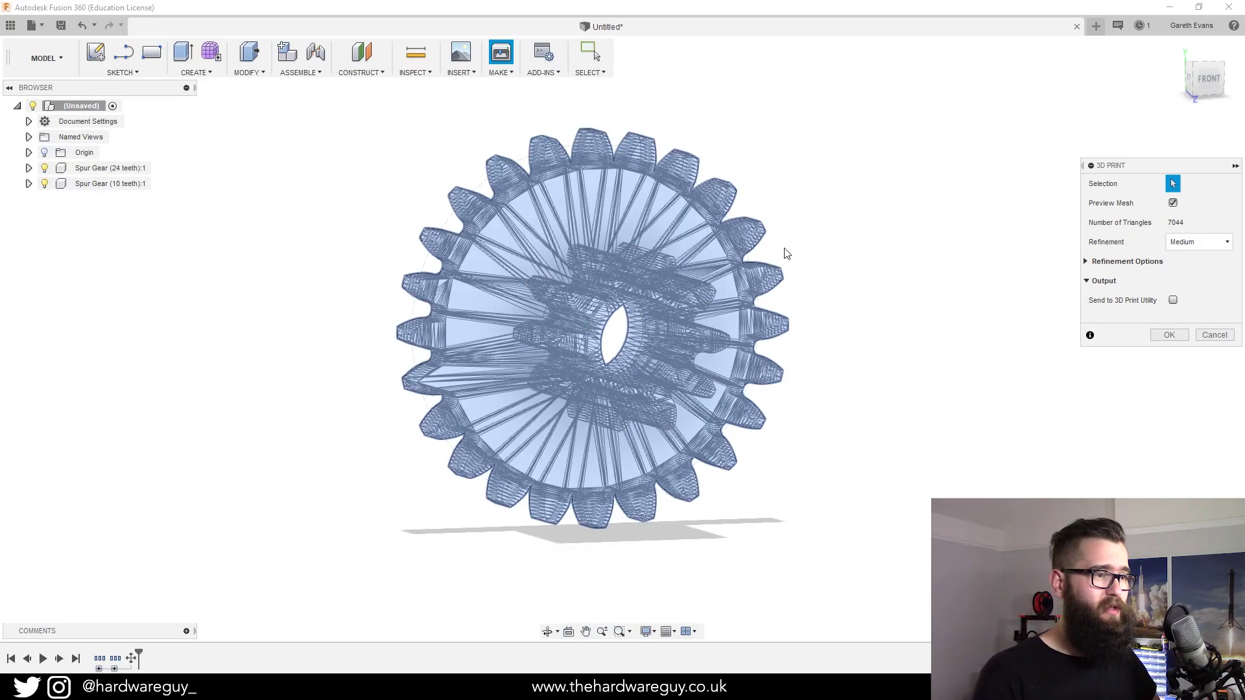
- Accept the mesh and save it over Spur Gear (24 teeth).stl on the Desktop
left_click(1170, 338)
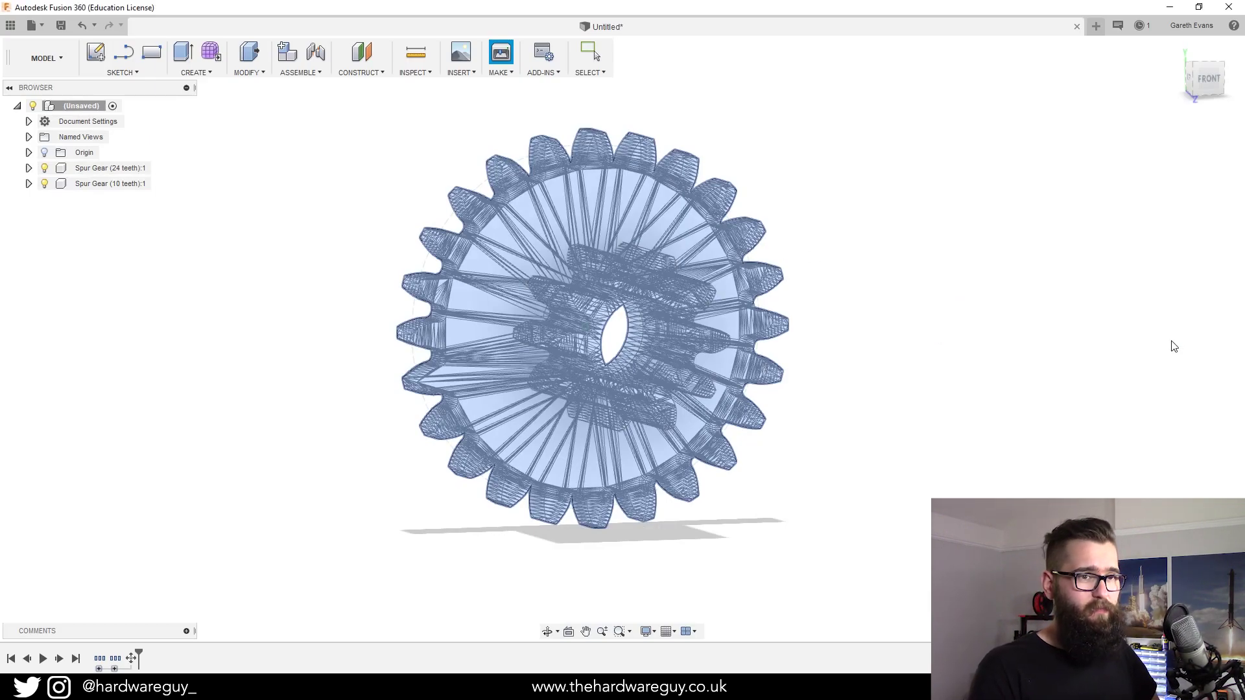
left_click(415, 357)
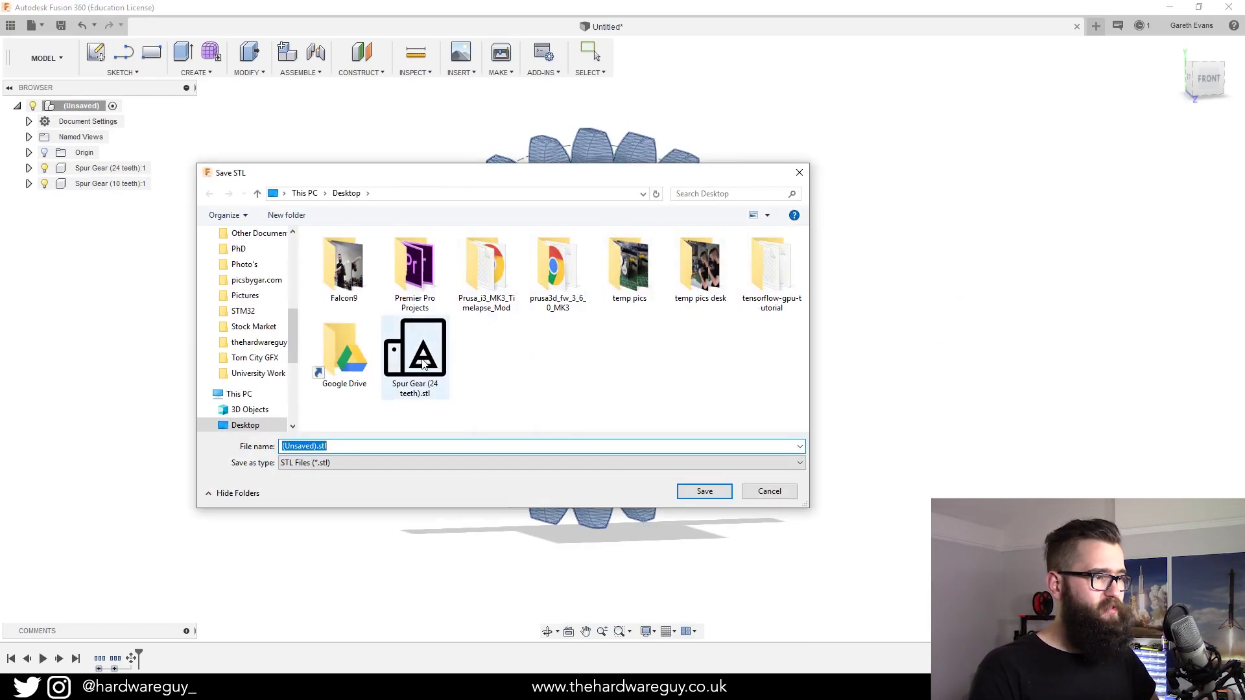
left_click(704, 490)
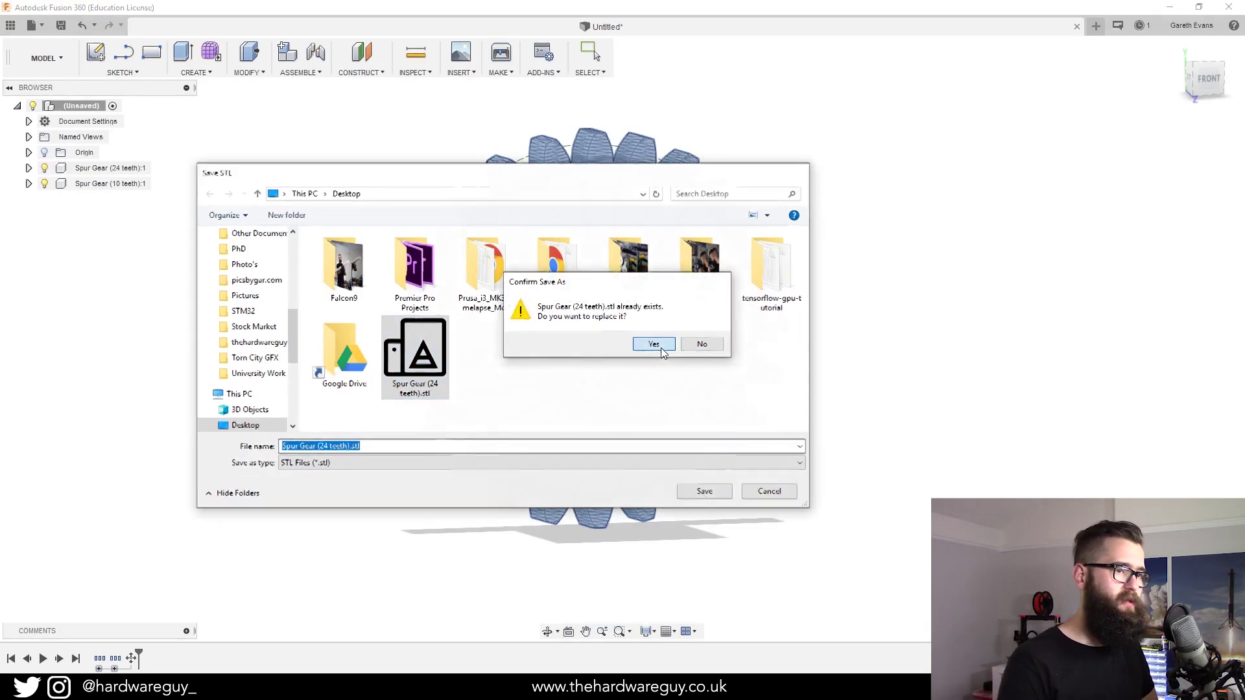
left_click(654, 344)
right_click(493, 689)
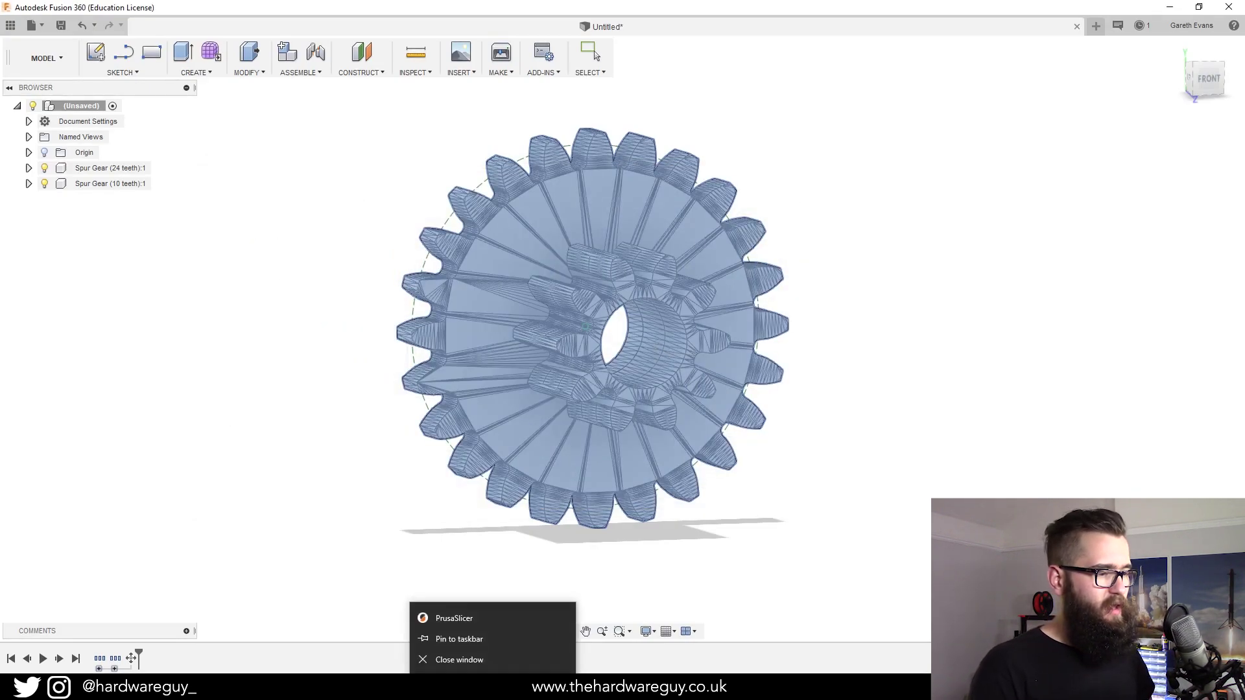
- Launch PrusaSlicer from the taskbar and maximise its window
left_click(483, 621)
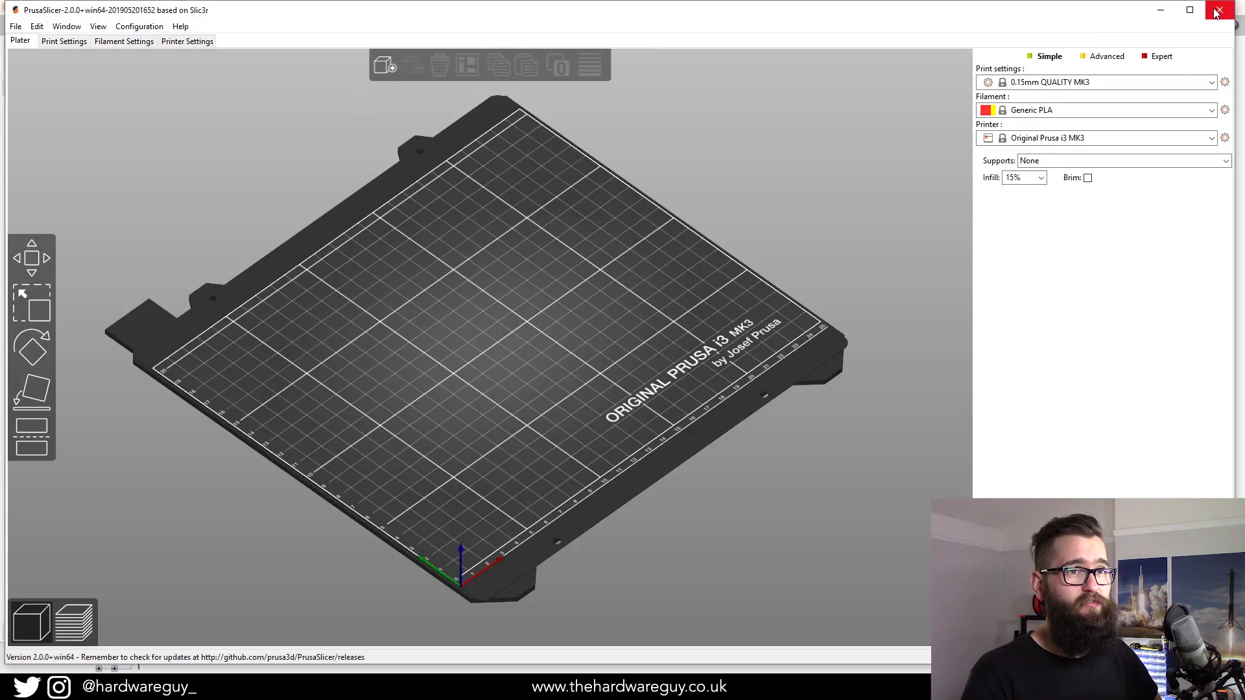
left_click(1189, 9)
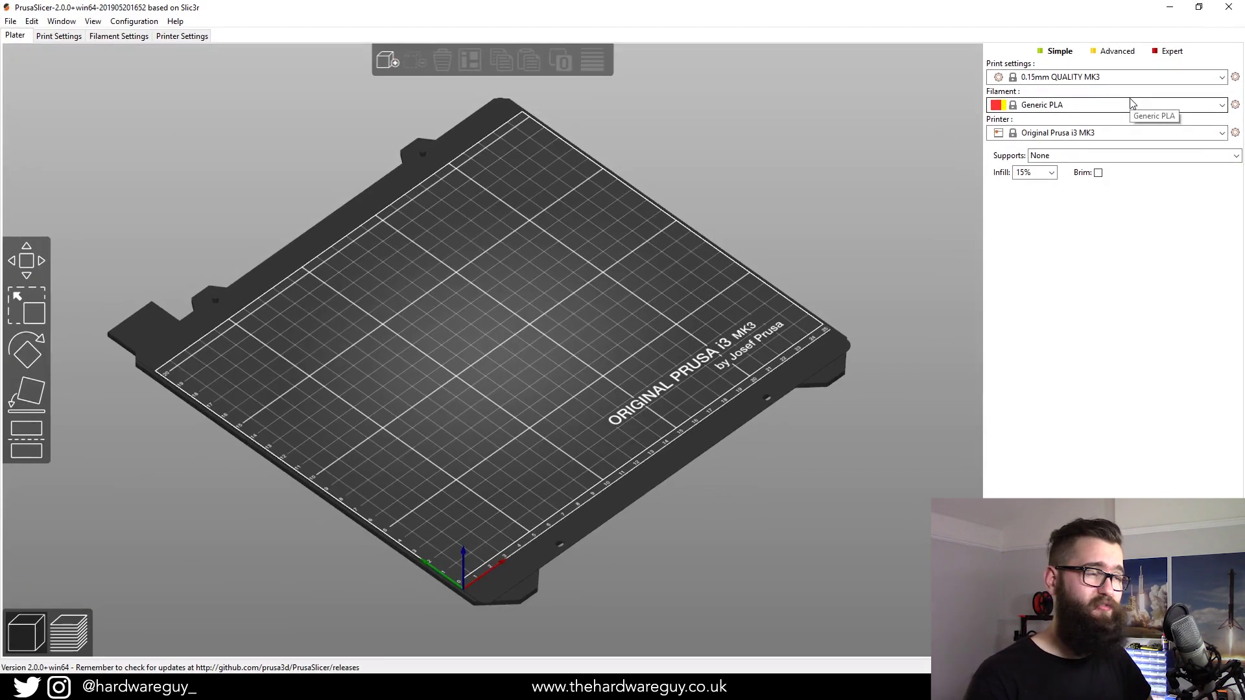
left_click(387, 62)
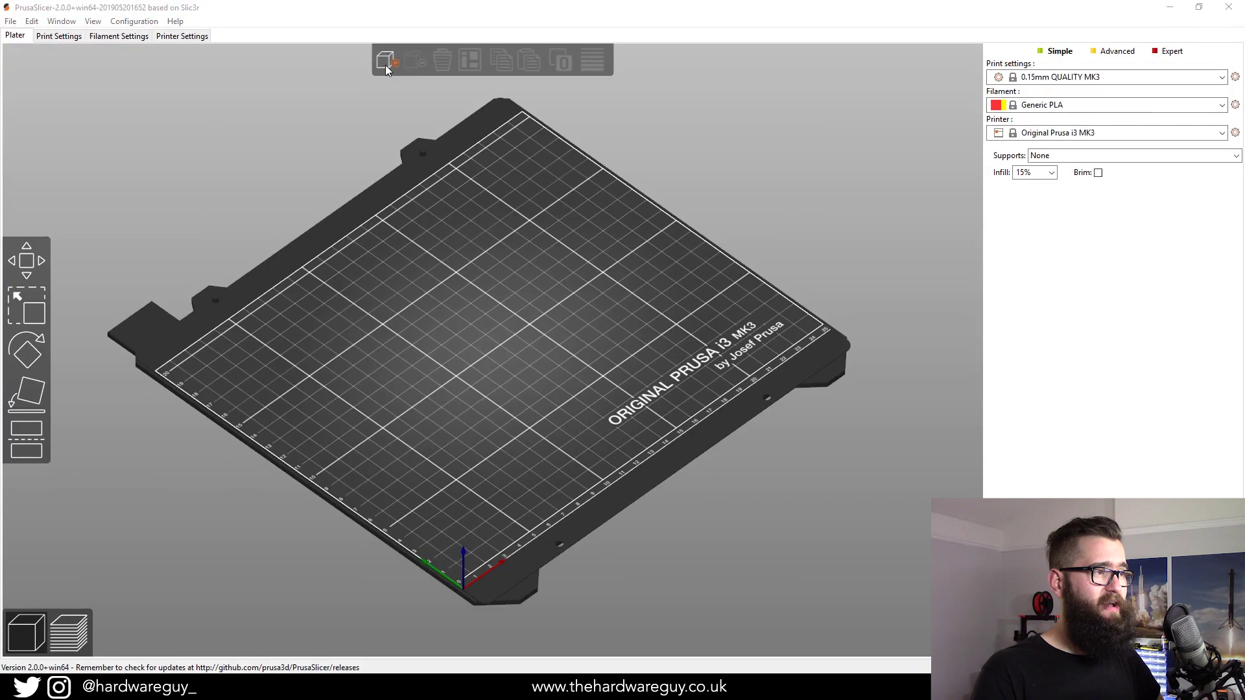
- Load Spur Gear (24 teeth).stl from the Desktop onto the build plate and tilt the view
left_click(444, 311)
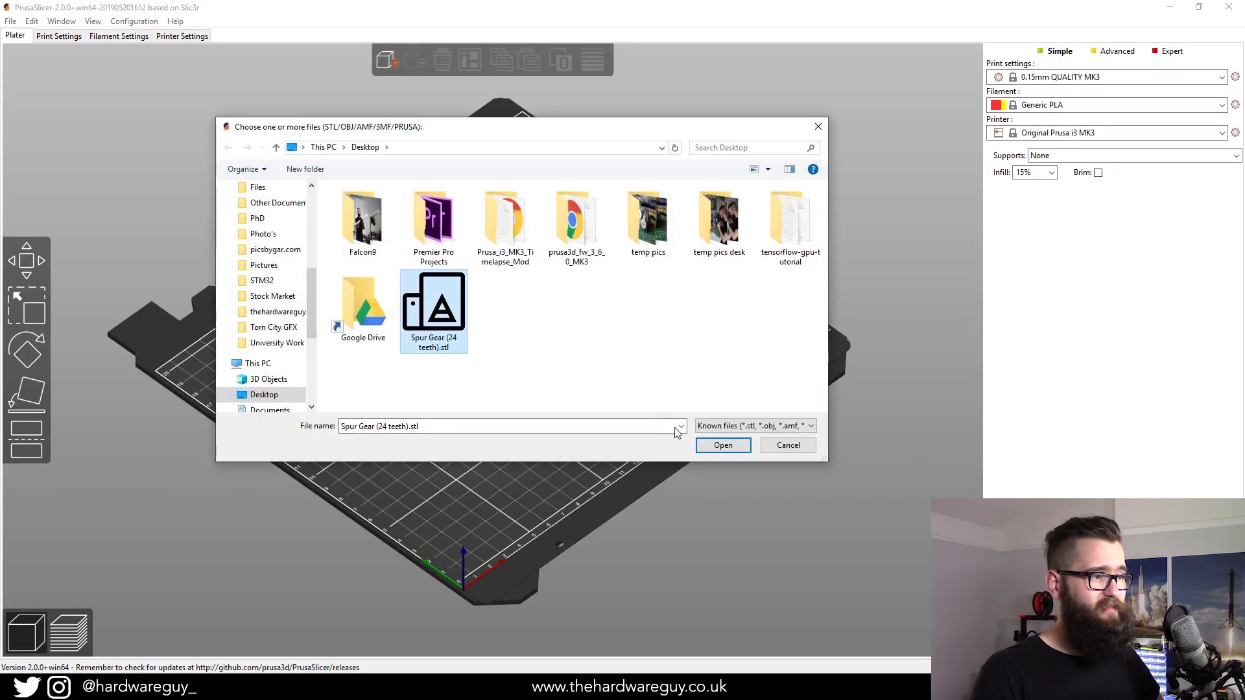
left_click(711, 450)
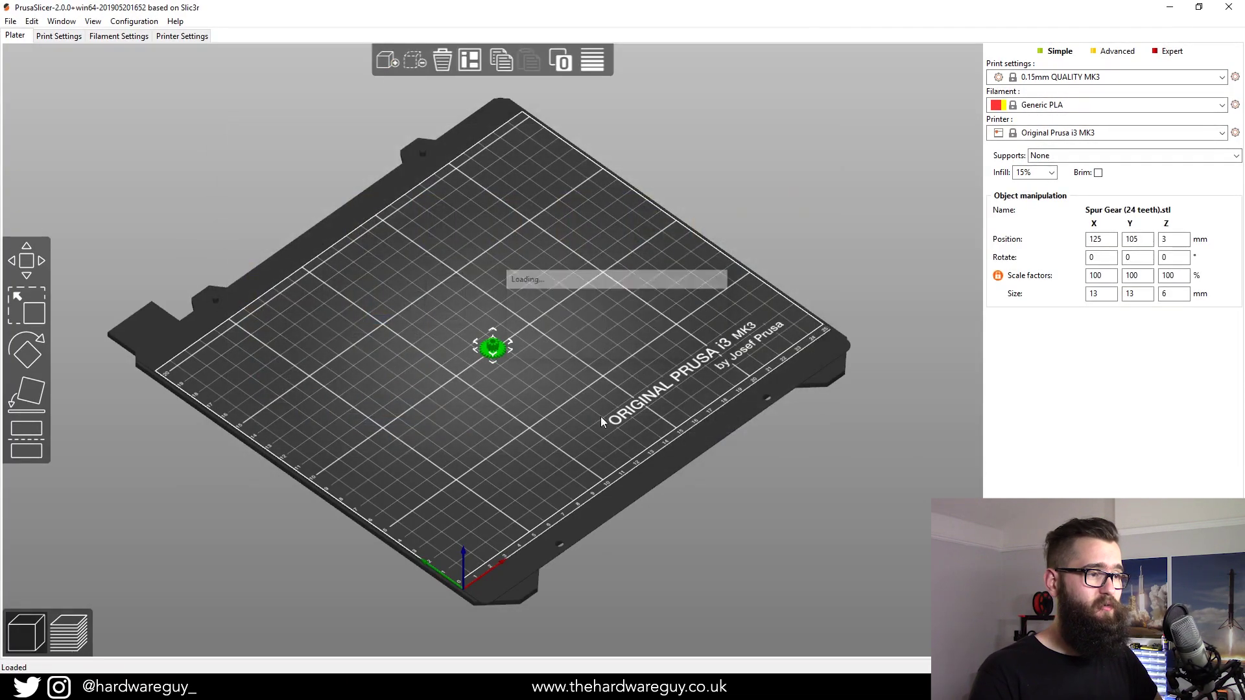
scroll(492, 357, "up", 5)
scroll(563, 337, "down", 3)
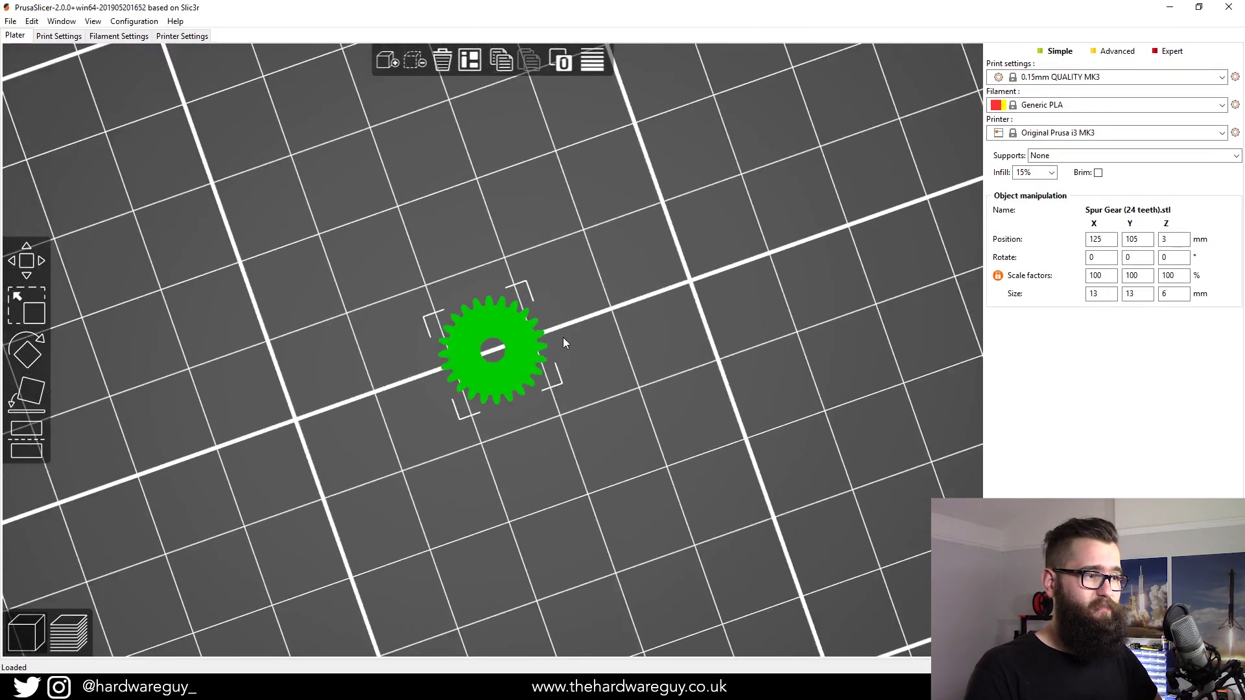
scroll(675, 290, "up", 4)
left_click_drag(676, 291, 674, 354)
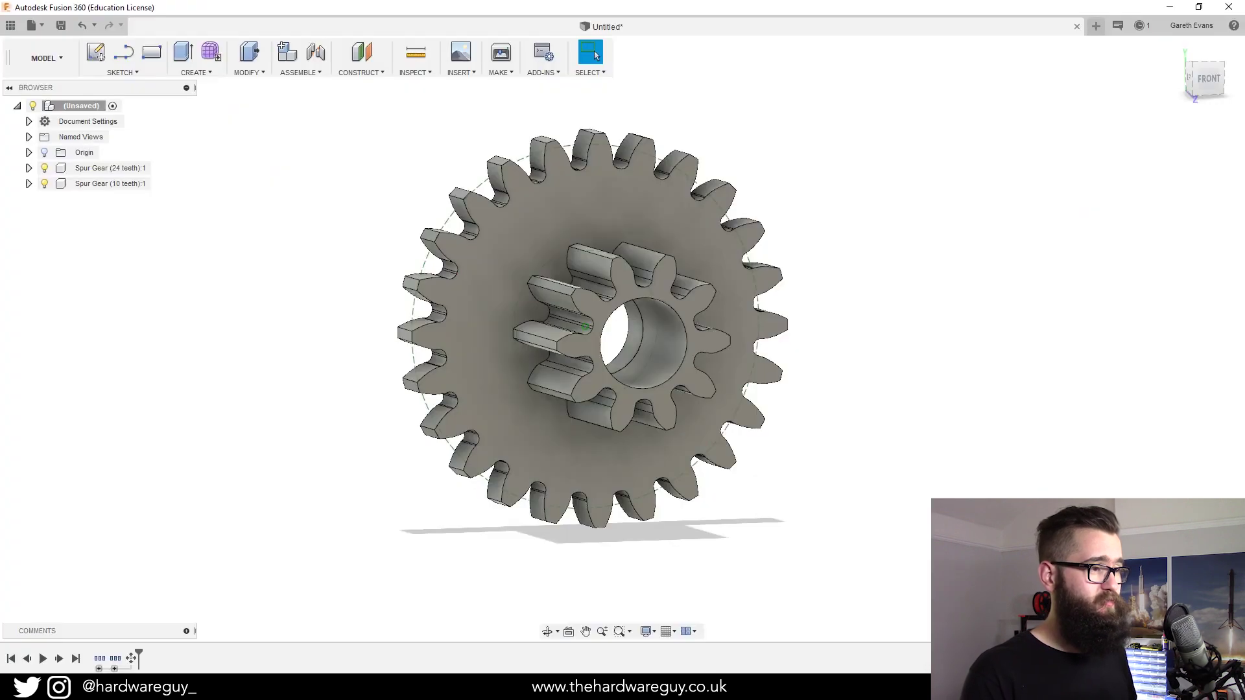
mouse_move(895, 308)
middle_mouse_down()
mouse_move(878, 297)
mouse_move(887, 353)
mouse_move(888, 329)
middle_mouse_up()
mouse_move(494, 686)
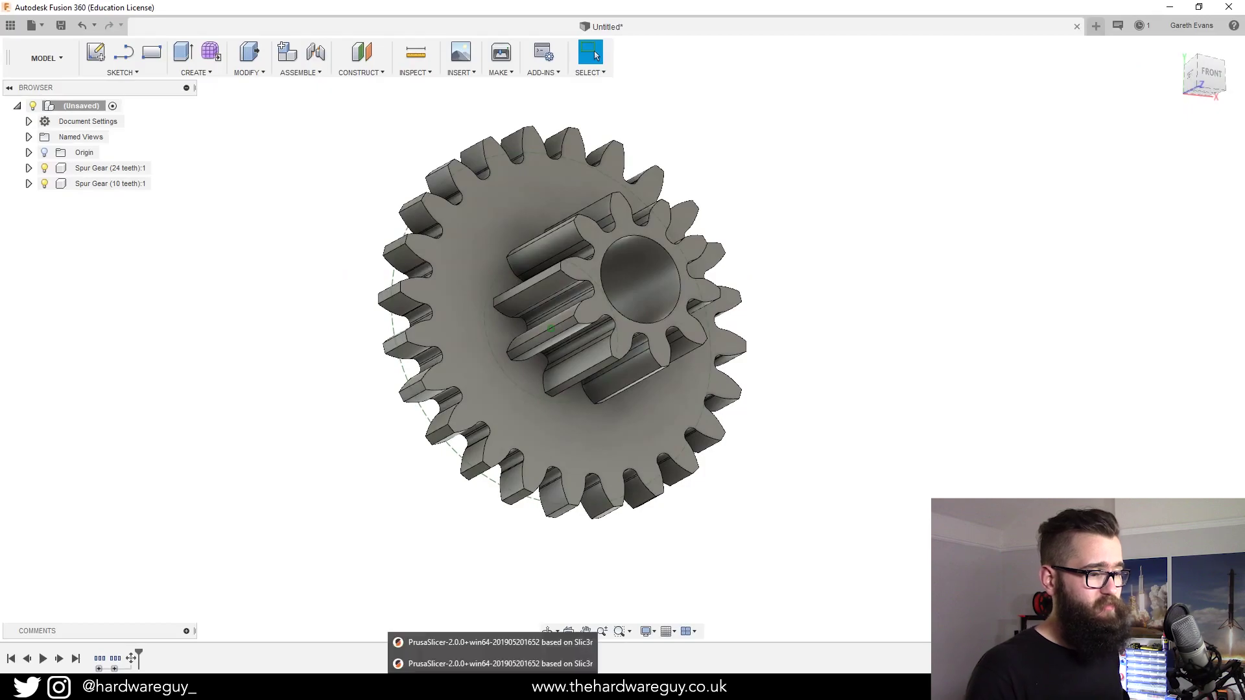
- Return to PrusaSlicer and orbit, zoom and pan around the 13×13×6 mm gear model
left_click(494, 644)
left_click_drag(762, 355, 717, 386)
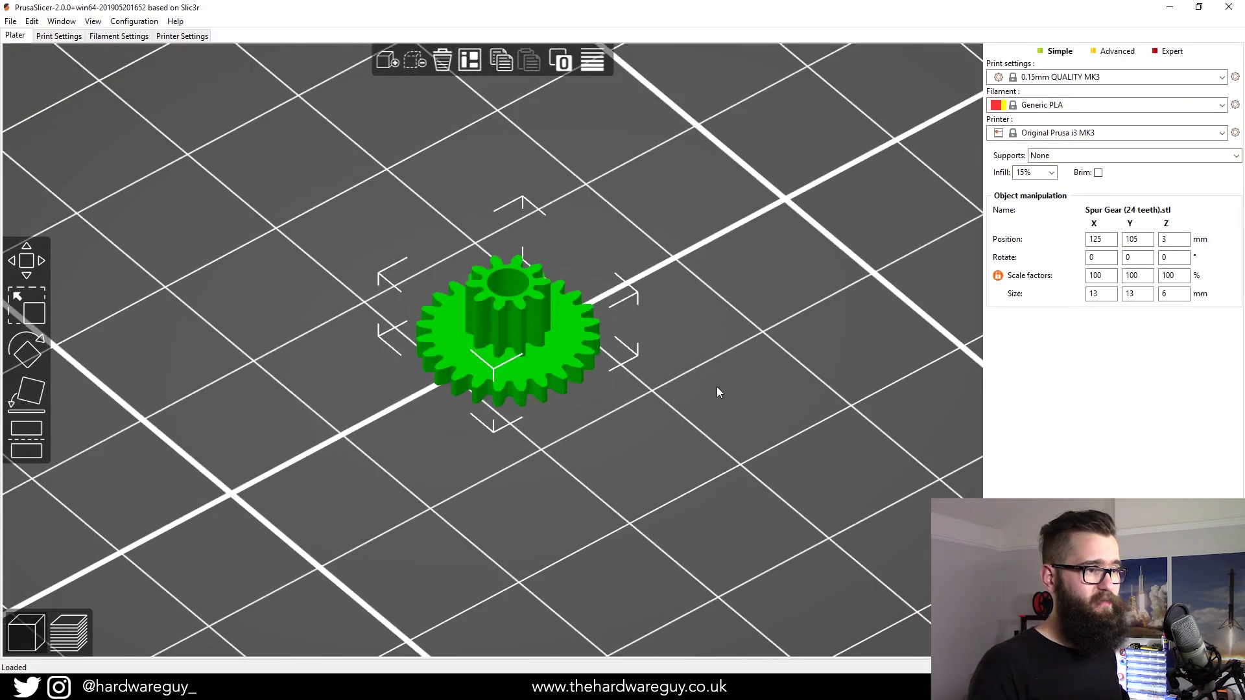
scroll(714, 390, "down", 5)
scroll(702, 376, "up", 2)
scroll(700, 376, "up", 2)
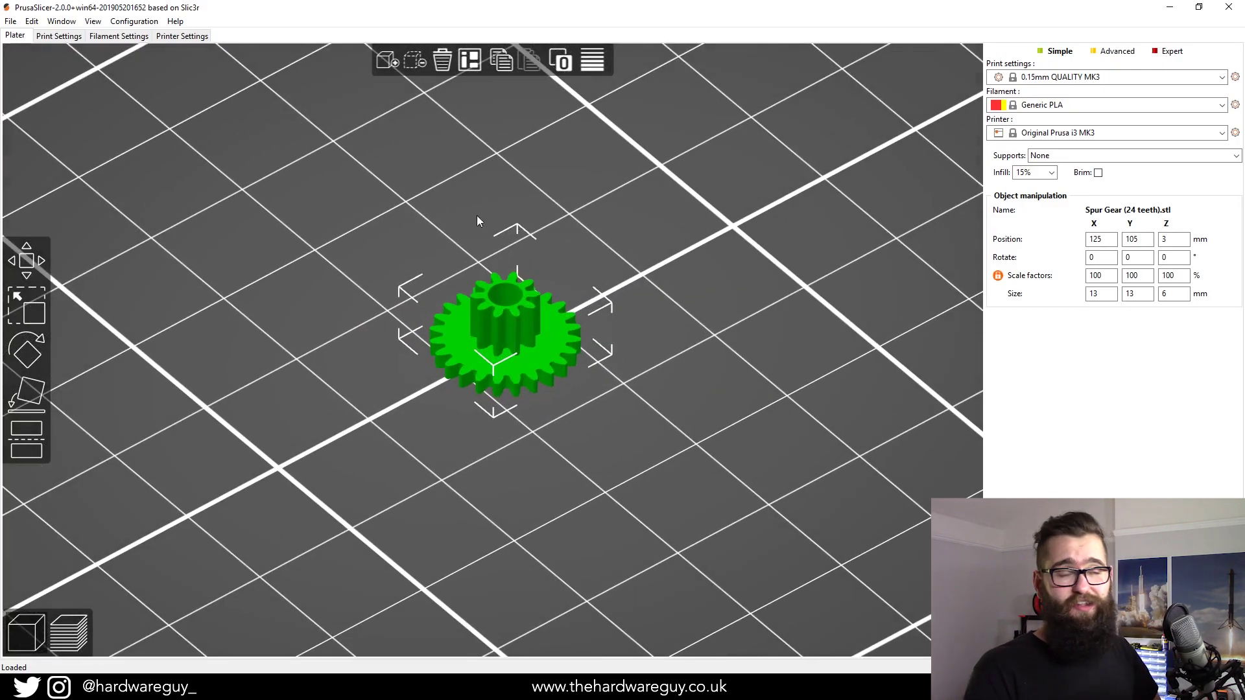
right_click_drag(675, 270, 699, 288)
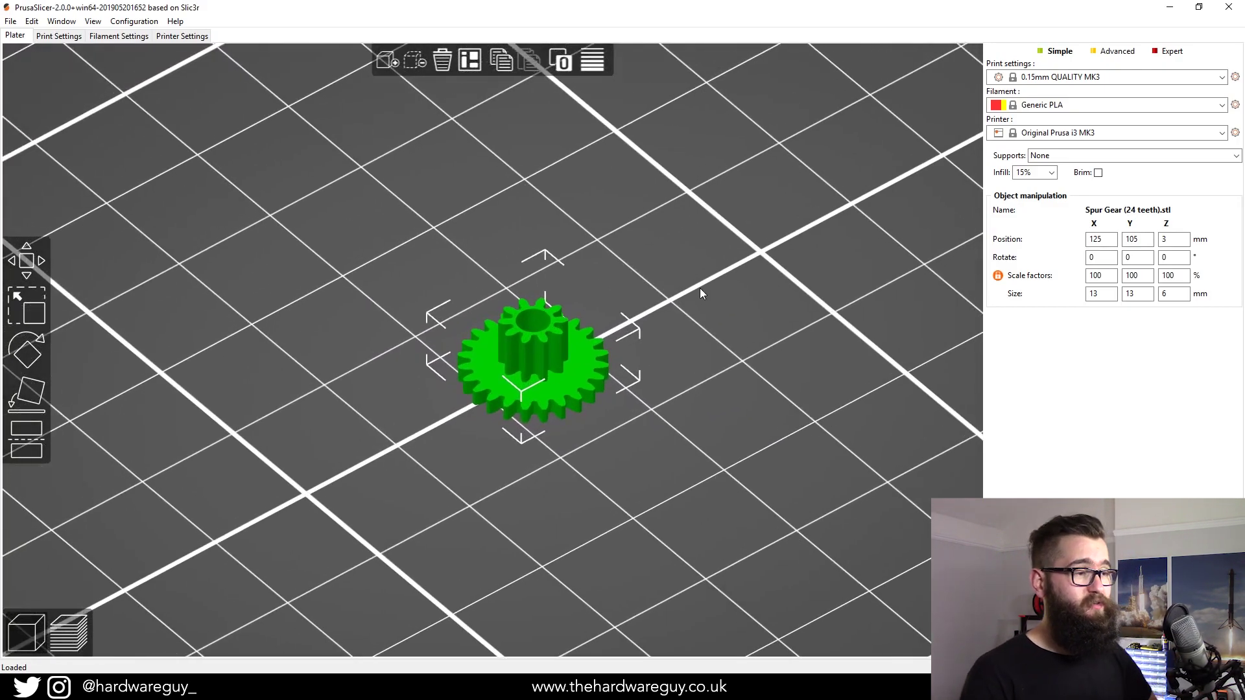